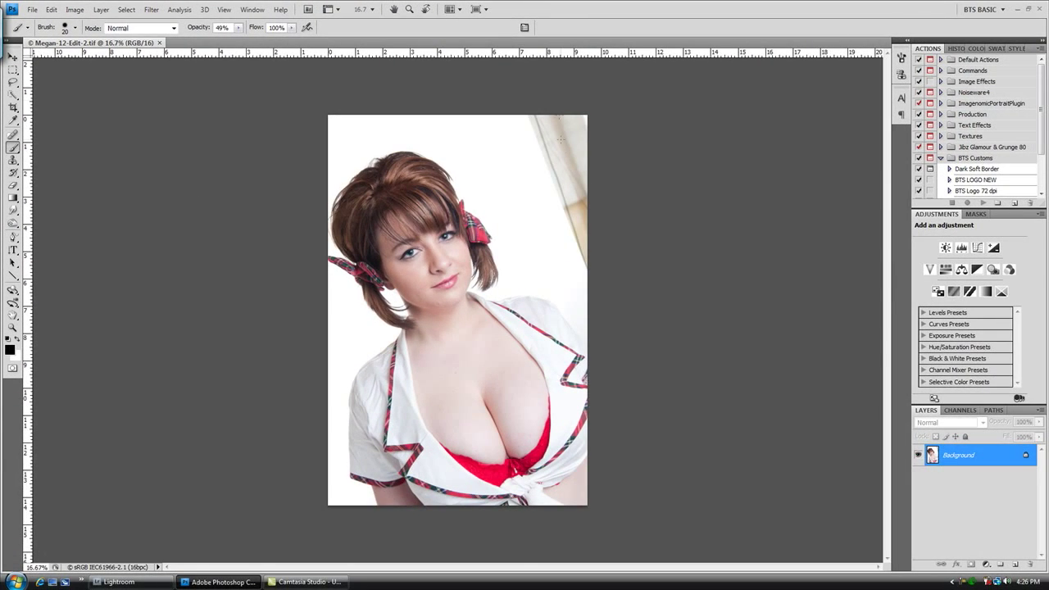
# Zoom to 33.3% and pan to the upper-right corner where the window frame intrudes.
pyautogui.keyDown('ctrl'); pyautogui.click(555, 170); pyautogui.keyUp('ctrl')
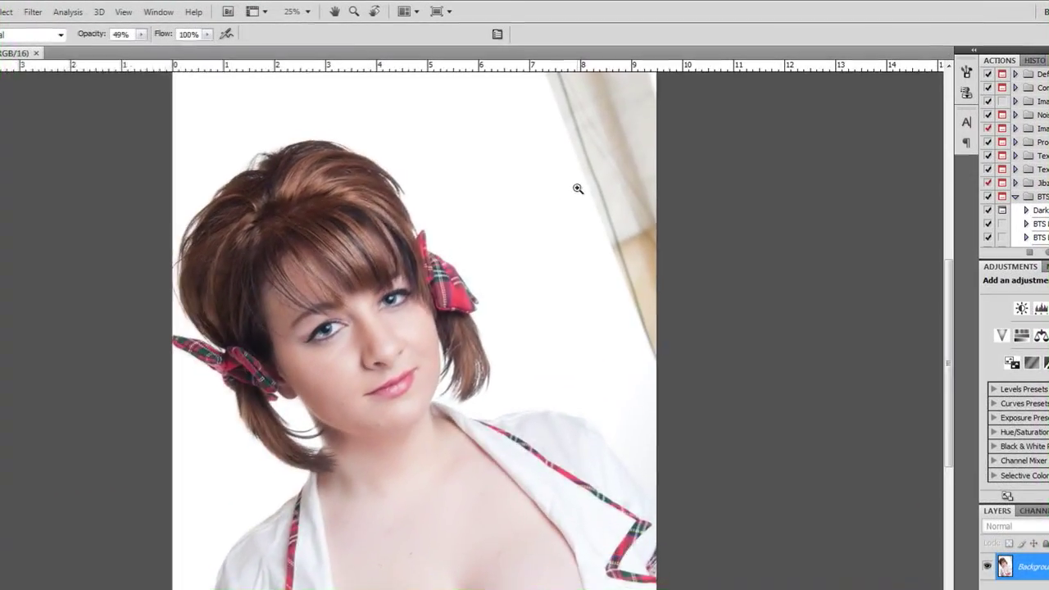
pyautogui.click(578, 188)
pyautogui.moveTo(598, 154)
pyautogui.mouseDown()
pyautogui.moveTo(478, 311)
pyautogui.moveTo(494, 344)
pyautogui.mouseUp()
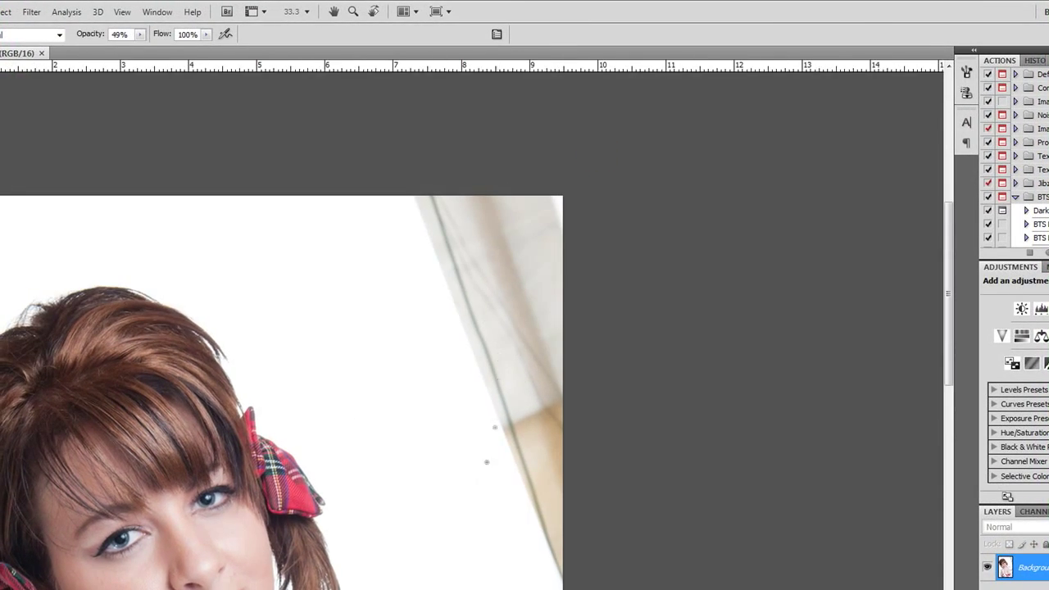
pyautogui.moveTo(442, 399); pyautogui.dragTo(535, 299)
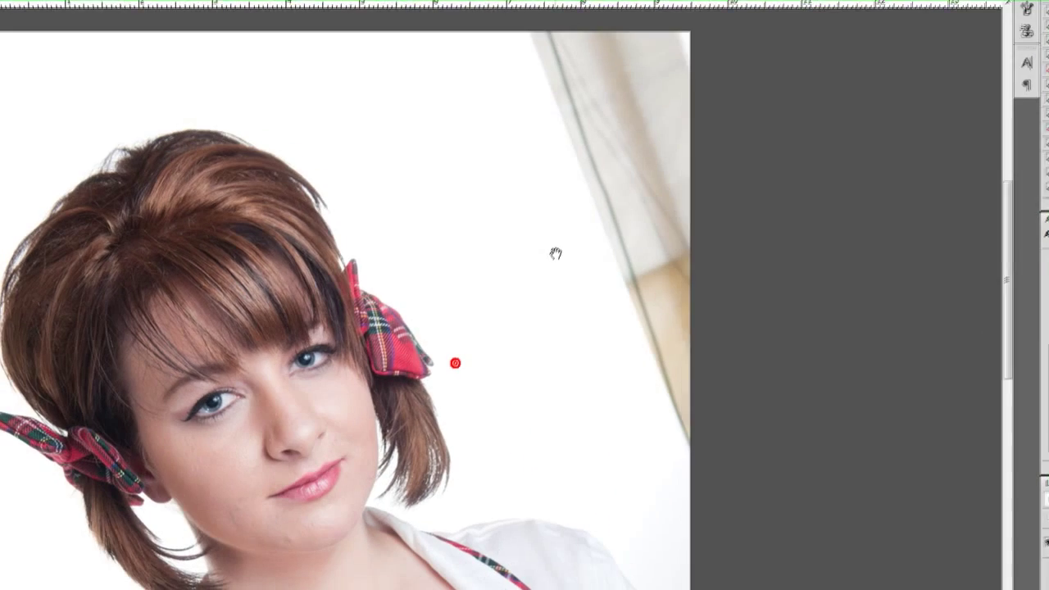
pyautogui.moveTo(555, 253); pyautogui.dragTo(581, 222)
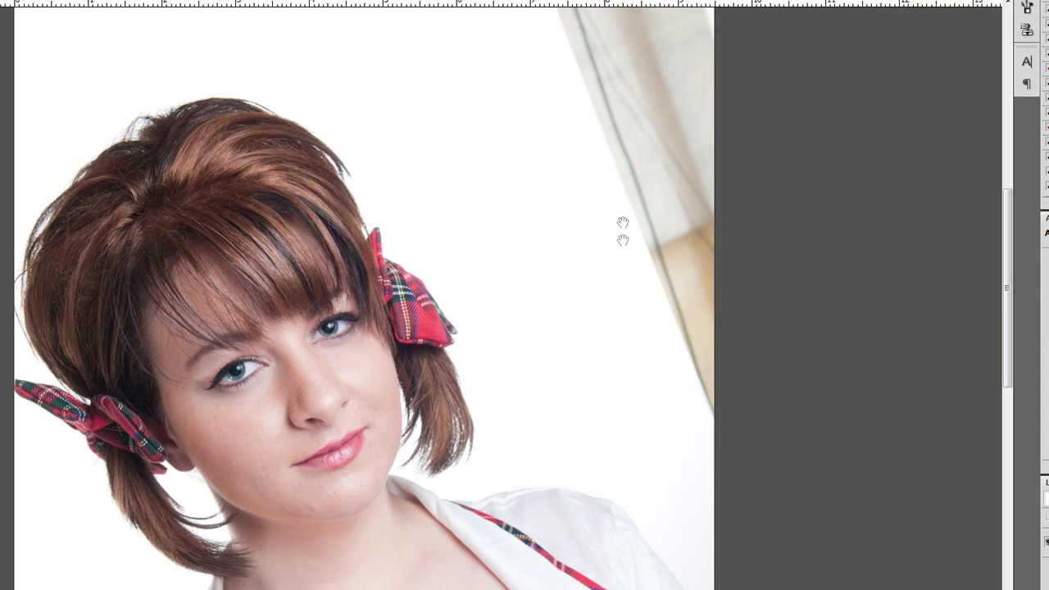
# Pan to the photo's top-right edge, duplicate Background as Layer 1 and enlarge the brush to 300.
pyautogui.moveTo(617, 194); pyautogui.dragTo(464, 332)
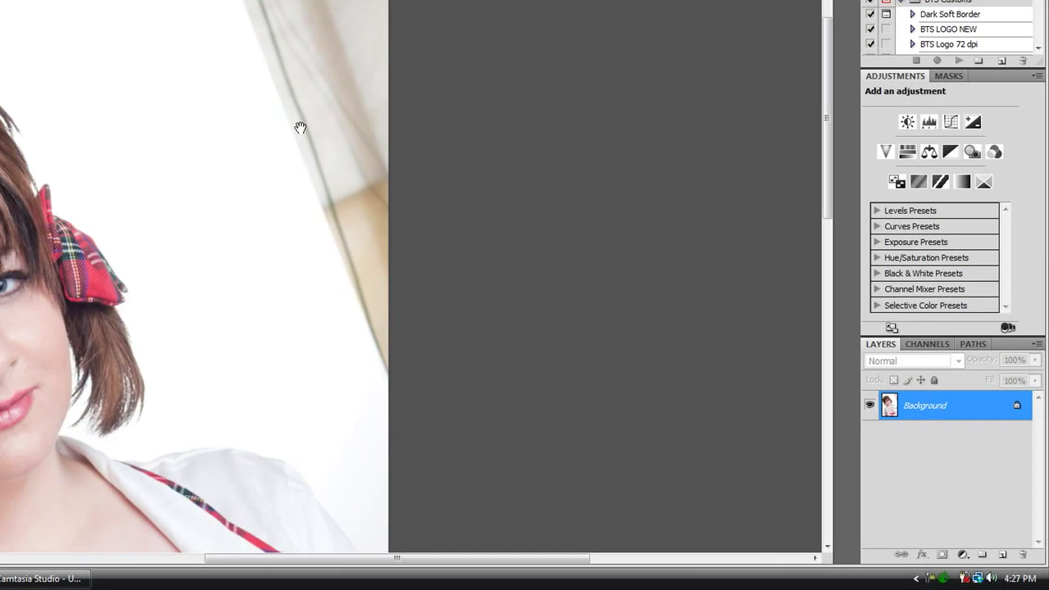
pyautogui.moveTo(301, 127); pyautogui.dragTo(309, 126)
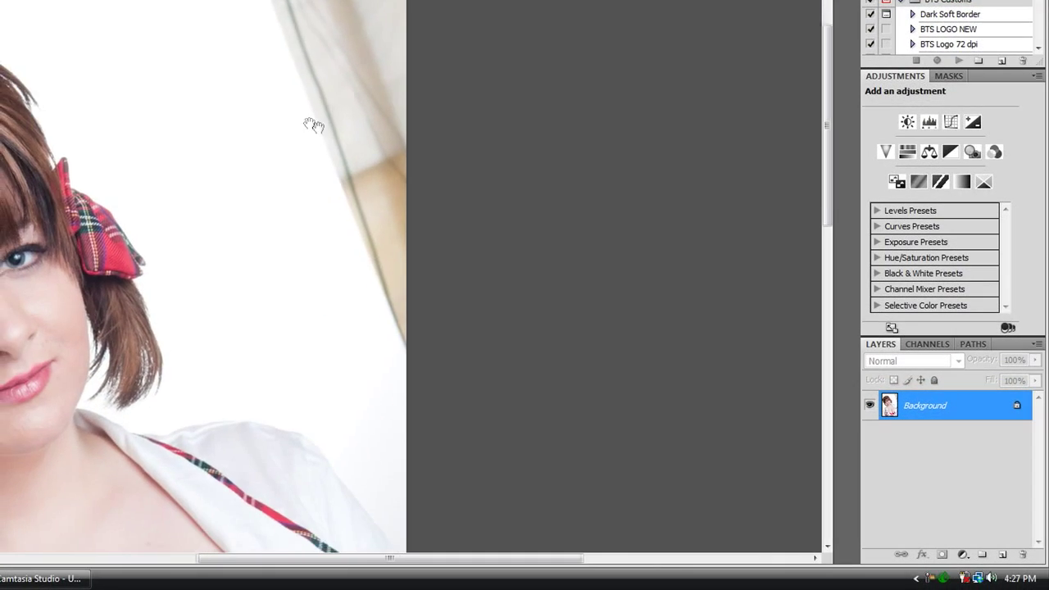
pyautogui.moveTo(318, 128); pyautogui.dragTo(314, 161)
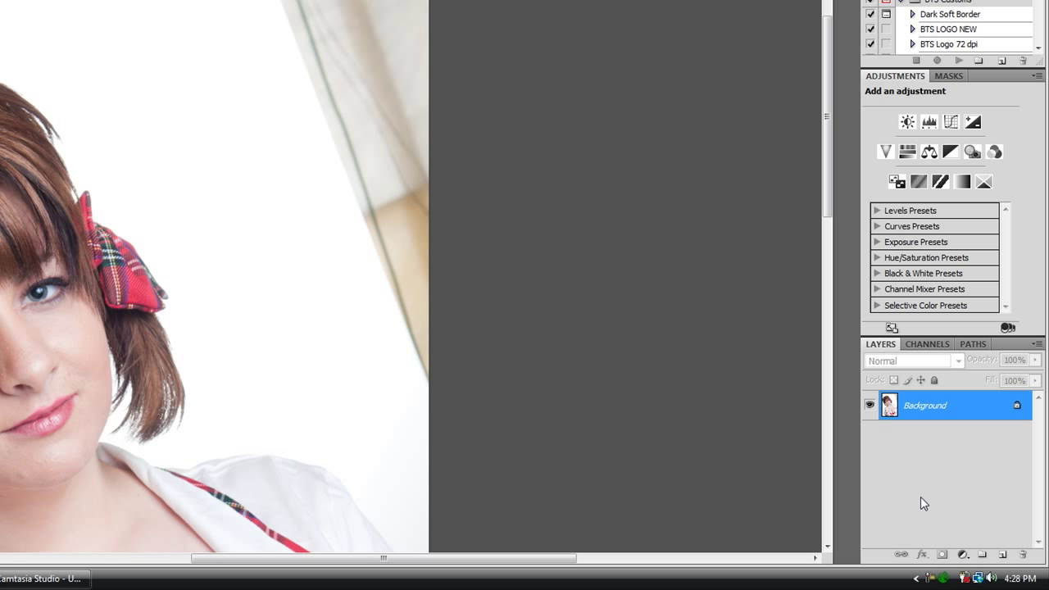
pyautogui.hotkey('ctrl', 'j')
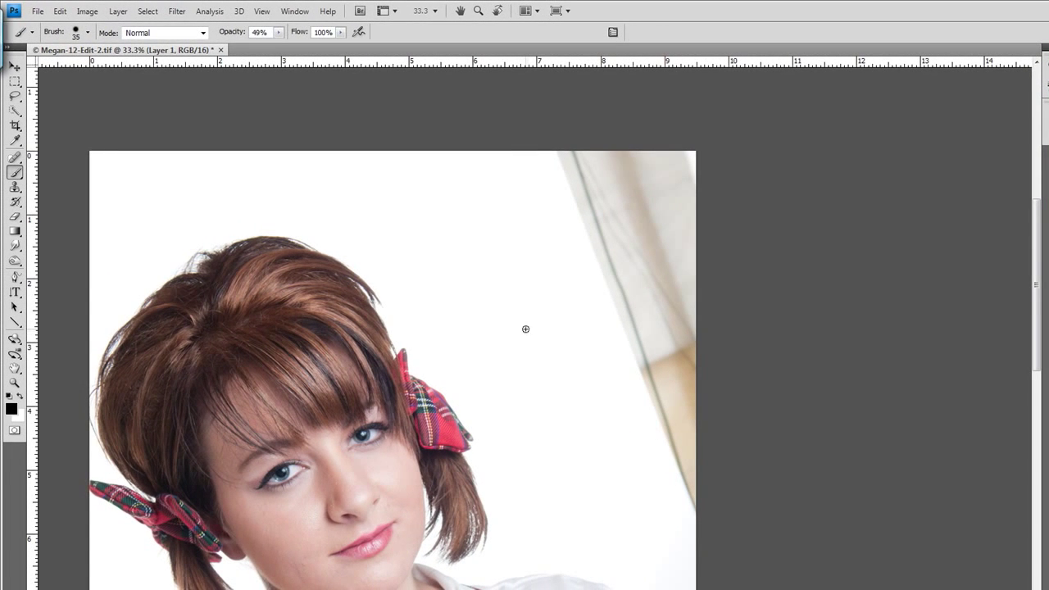
pyautogui.press(']')
pyautogui.press(']')
pyautogui.press(']')
pyautogui.press(']')
# At 50% zoom, paint white over the top-right window frame, raising brush opacity to 76%.
pyautogui.keyDown('ctrl'); pyautogui.click(567, 246); pyautogui.keyUp('ctrl')
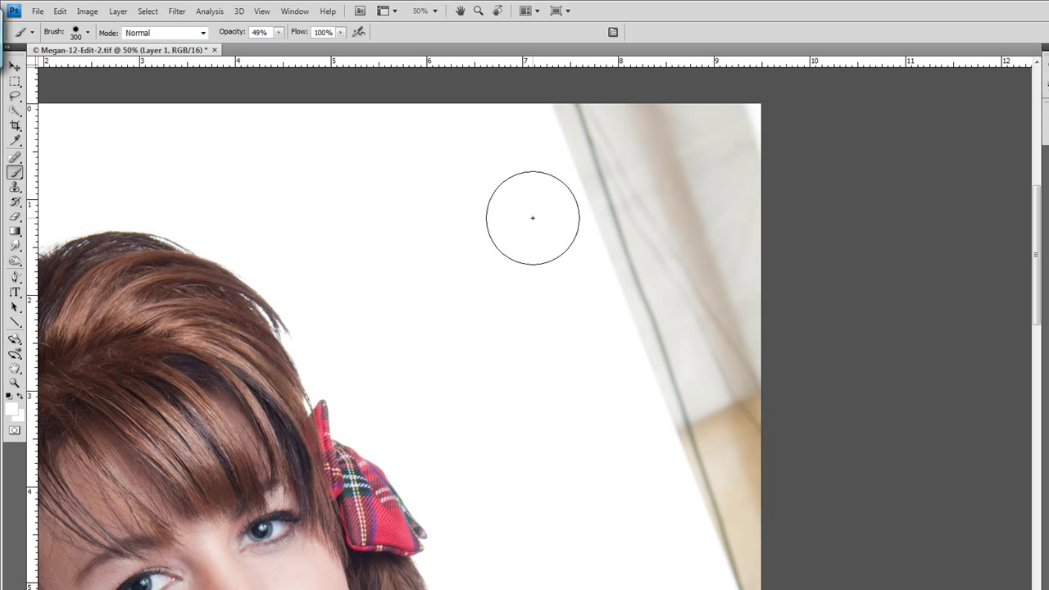
pyautogui.click(562, 120)
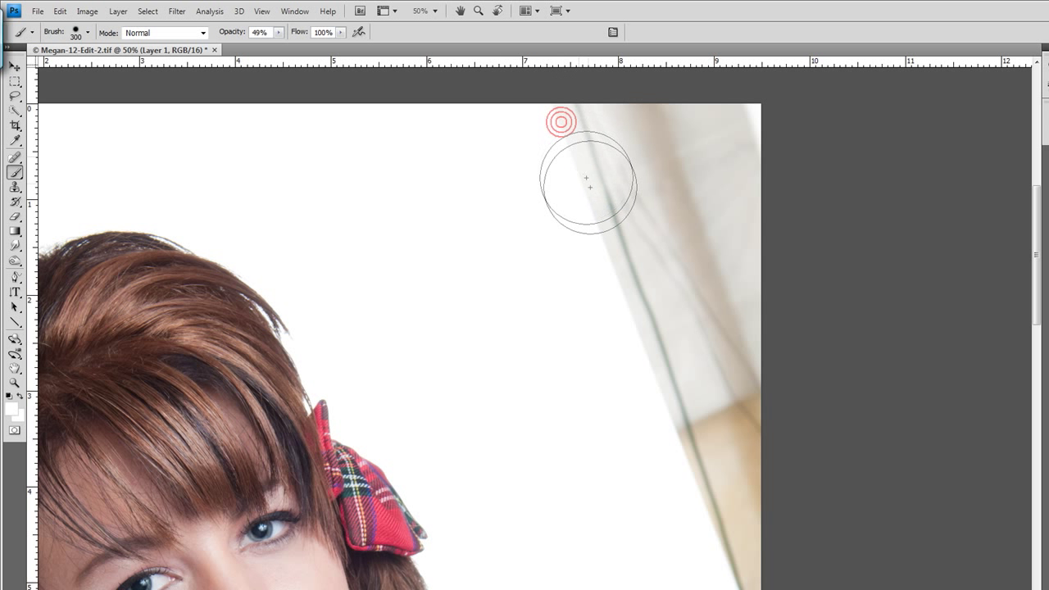
pyautogui.moveTo(591, 188)
pyautogui.mouseDown()
pyautogui.moveTo(635, 283)
pyautogui.moveTo(728, 582)
pyautogui.moveTo(667, 398)
pyautogui.mouseUp()
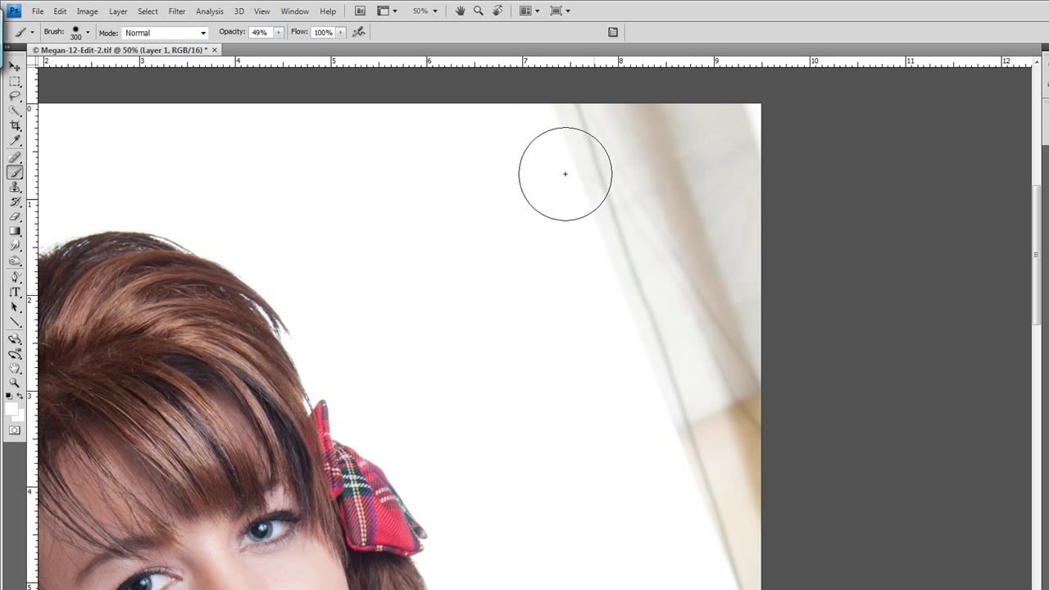
pyautogui.moveTo(548, 120)
pyautogui.mouseDown()
pyautogui.moveTo(582, 232)
pyautogui.moveTo(703, 516)
pyautogui.mouseUp()
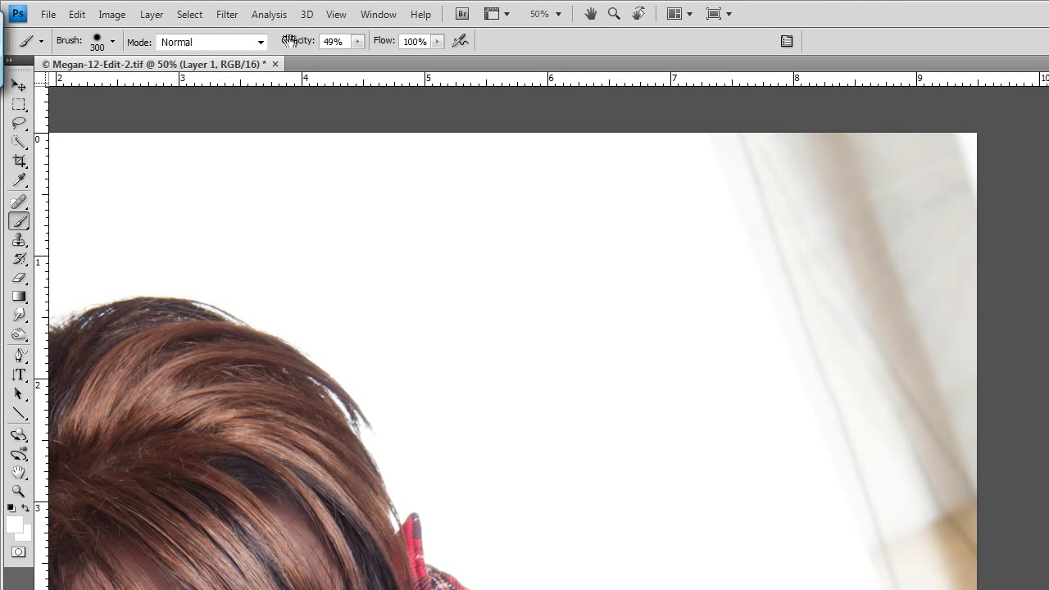
pyautogui.moveTo(294, 41); pyautogui.dragTo(315, 43)
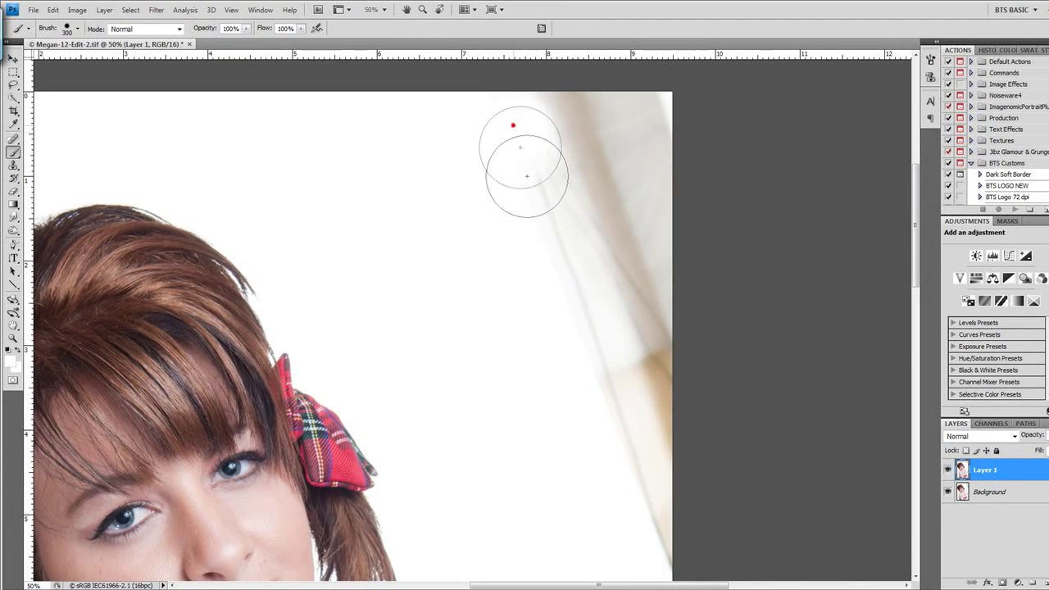
pyautogui.moveTo(528, 176)
pyautogui.mouseDown()
pyautogui.moveTo(649, 557)
pyautogui.moveTo(631, 442)
pyautogui.moveTo(539, 122)
pyautogui.moveTo(647, 479)
pyautogui.moveTo(646, 518)
pyautogui.moveTo(629, 260)
pyautogui.moveTo(567, 90)
pyautogui.moveTo(545, 85)
pyautogui.moveTo(571, 113)
pyautogui.moveTo(644, 267)
pyautogui.moveTo(642, 322)
pyautogui.moveTo(651, 140)
pyautogui.moveTo(628, 86)
pyautogui.moveTo(582, 109)
pyautogui.moveTo(631, 105)
pyautogui.moveTo(642, 144)
pyautogui.mouseUp()
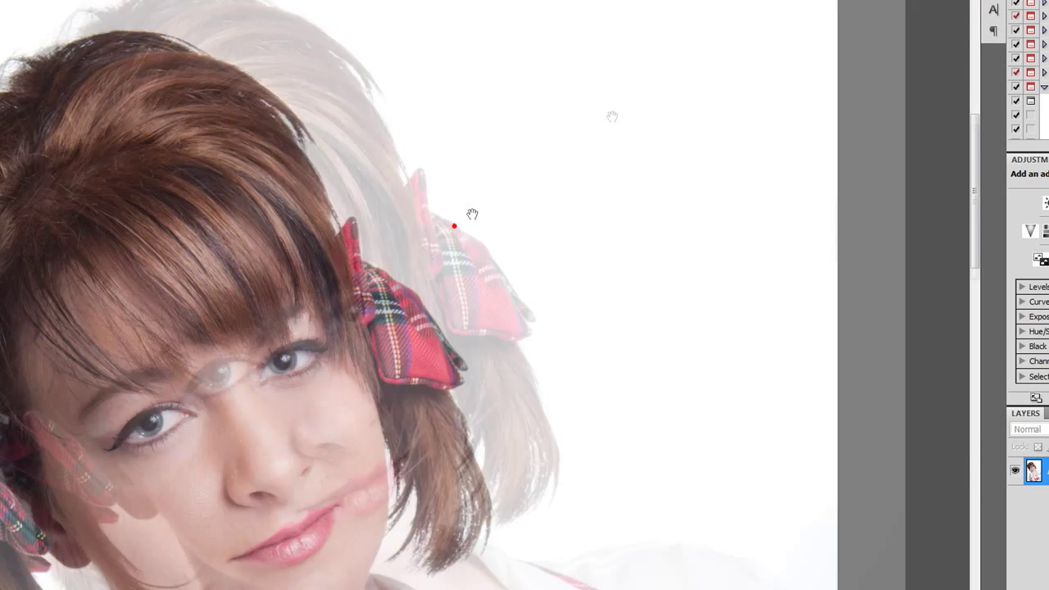
# Magnify the nose and upper lip with repeated Zoom tool clicks.
pyautogui.click(454, 226)
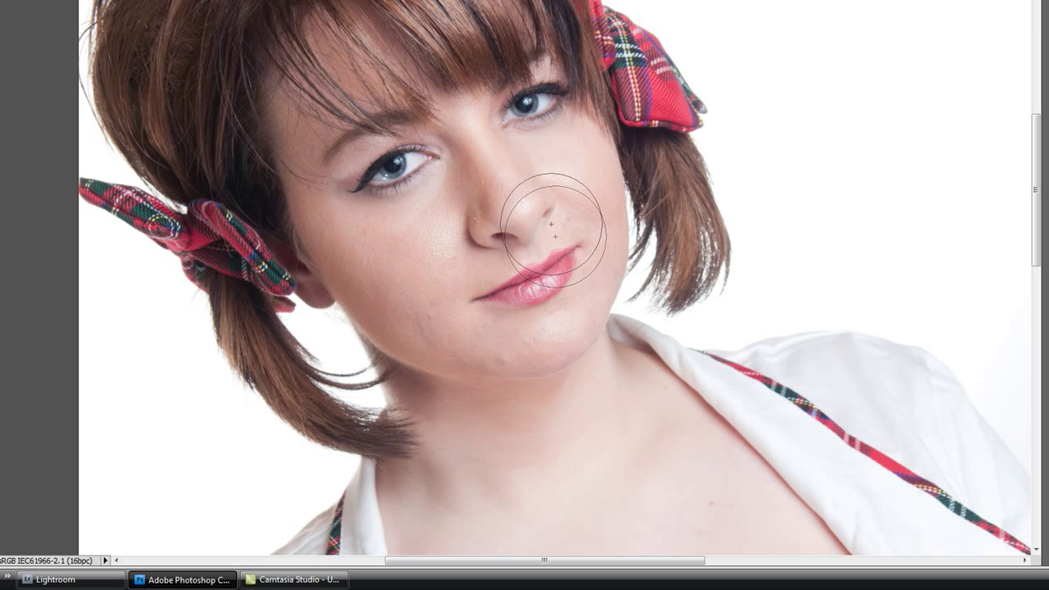
pyautogui.press('z')
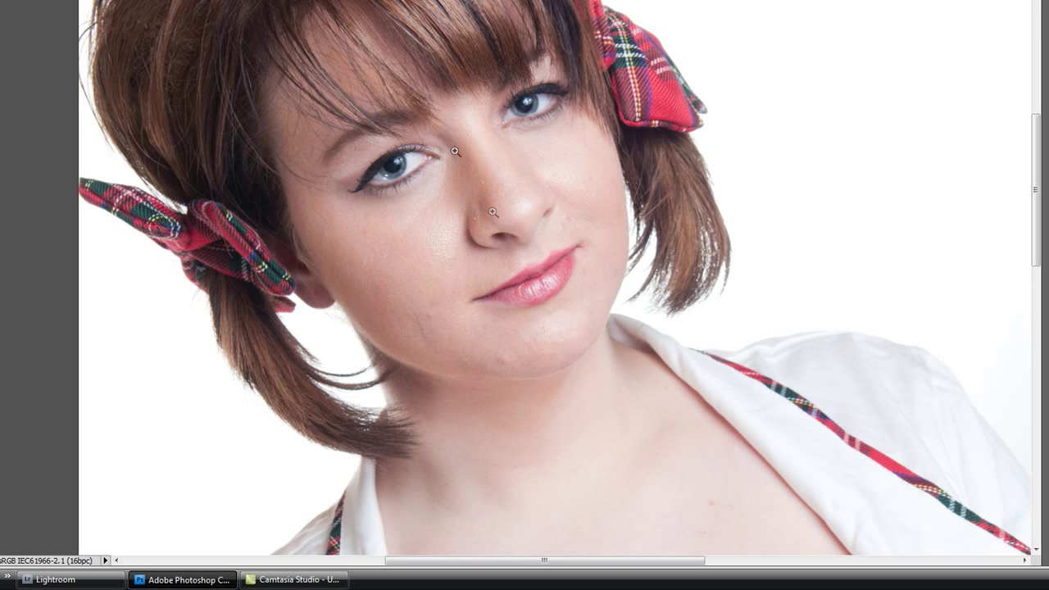
pyautogui.click(469, 187)
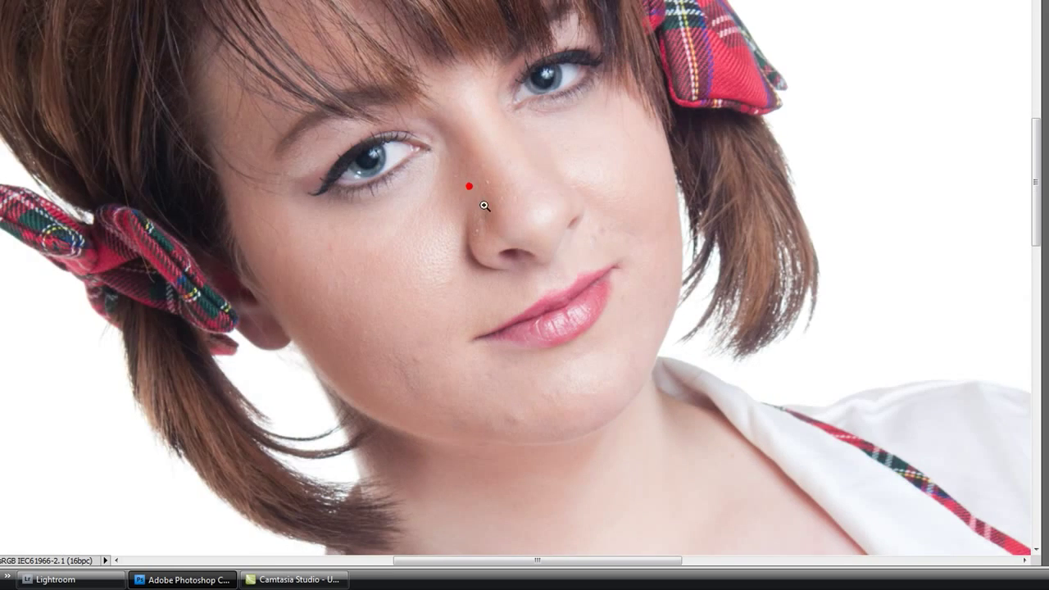
pyautogui.click(484, 206)
pyautogui.click(501, 194)
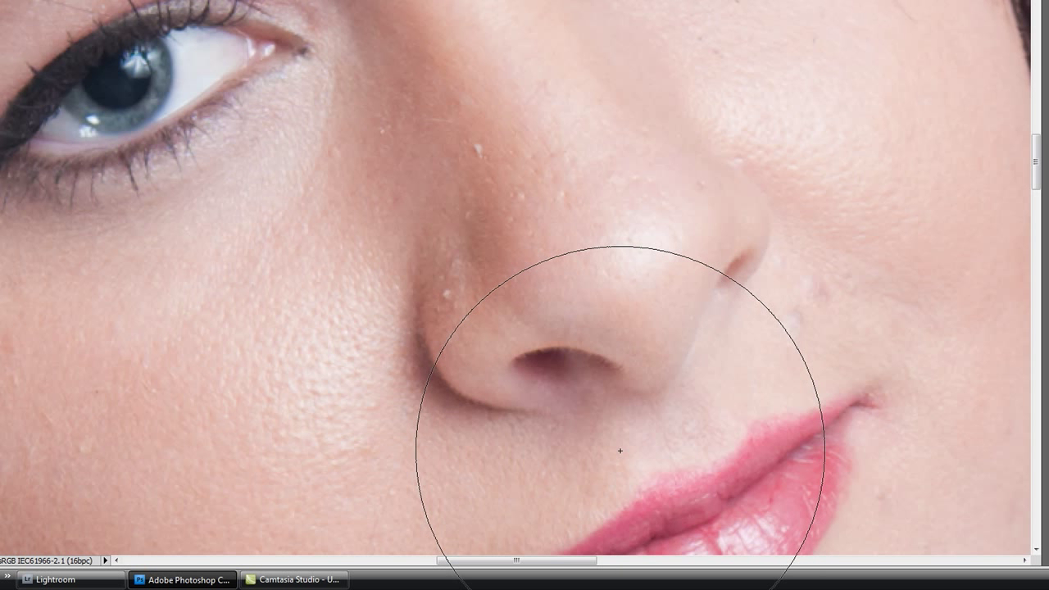
# Choose the Spot Healing Brush and heal the spots beside the nose, on the nose and across both cheeks.
pyautogui.press('v')
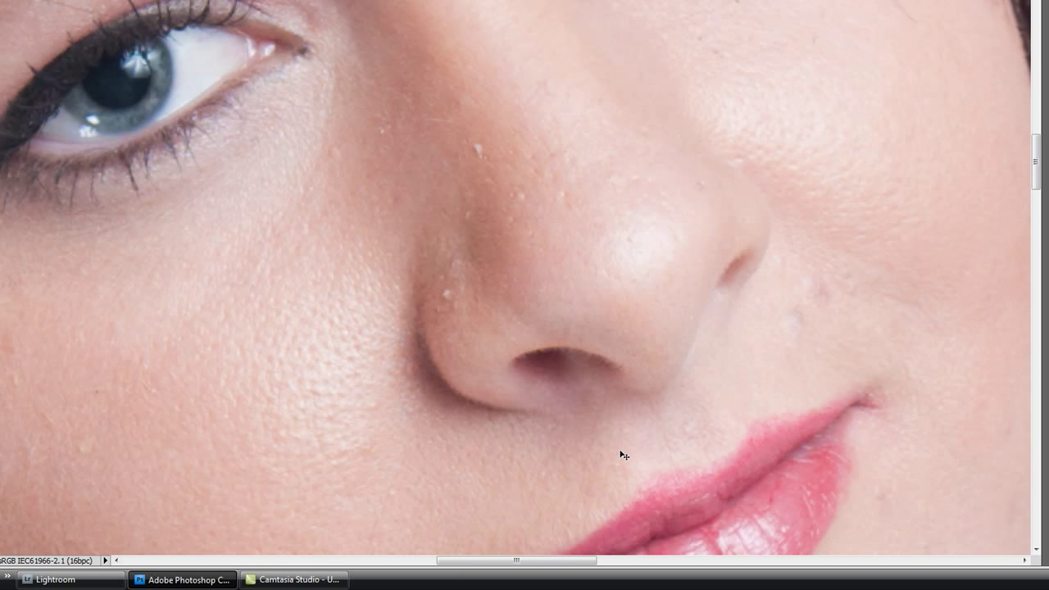
pyautogui.press('b')
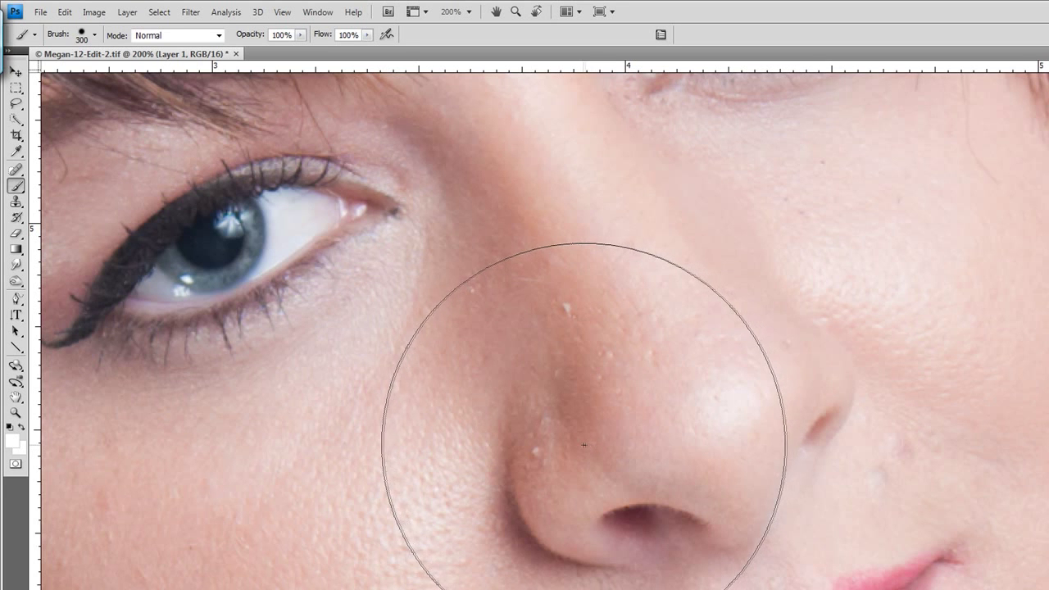
pyautogui.click(16, 171)
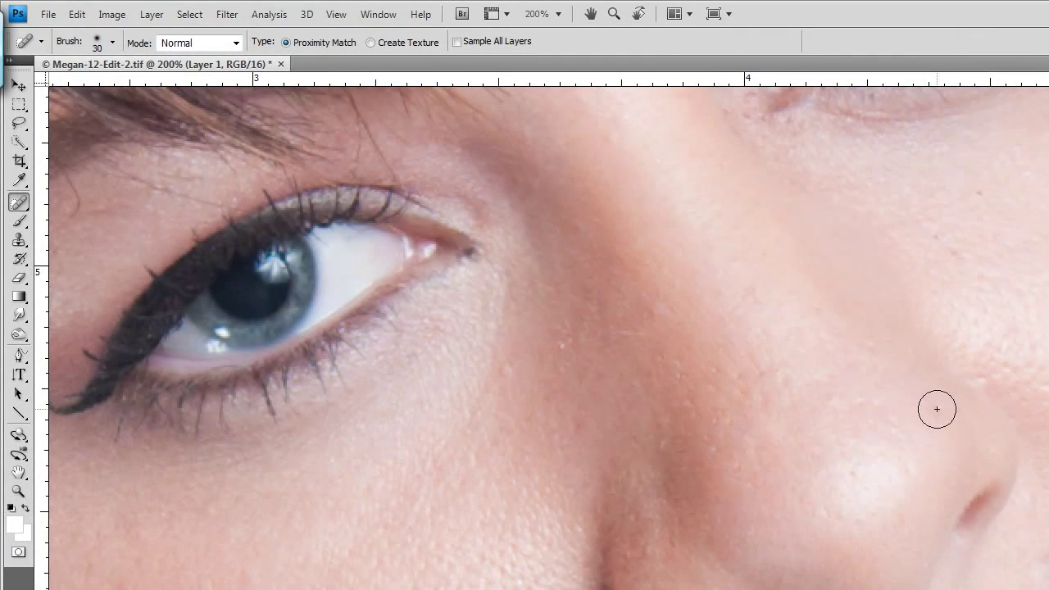
pyautogui.click(937, 409)
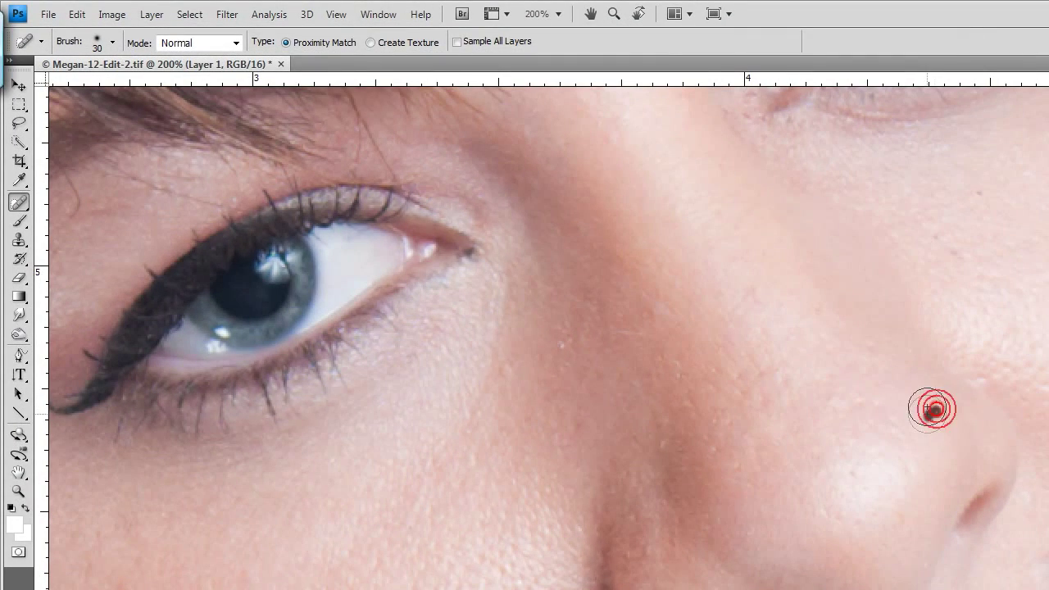
pyautogui.click(552, 347)
pyautogui.click(755, 305)
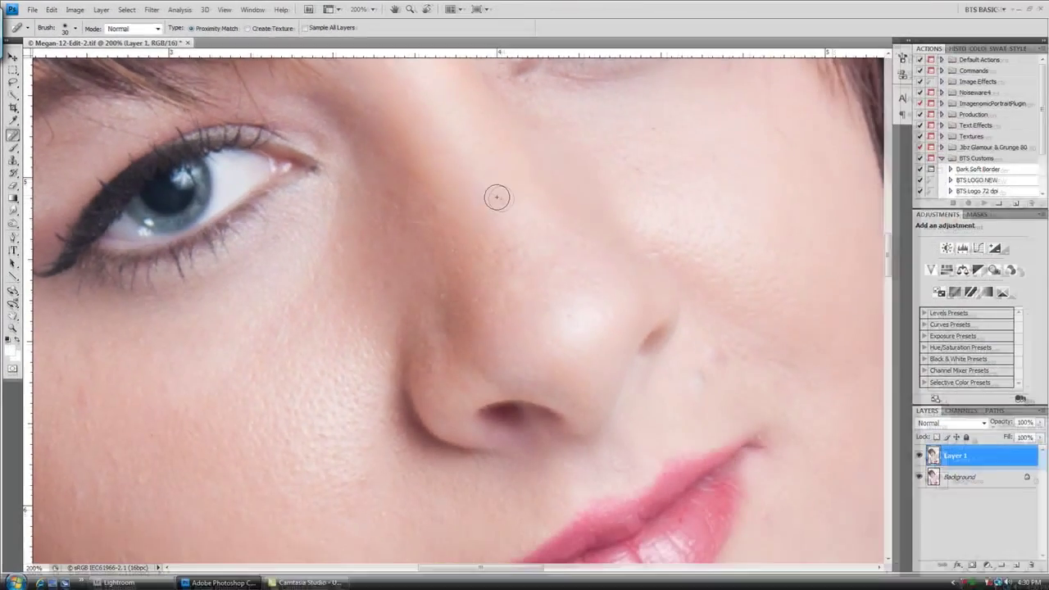
pyautogui.click(496, 182)
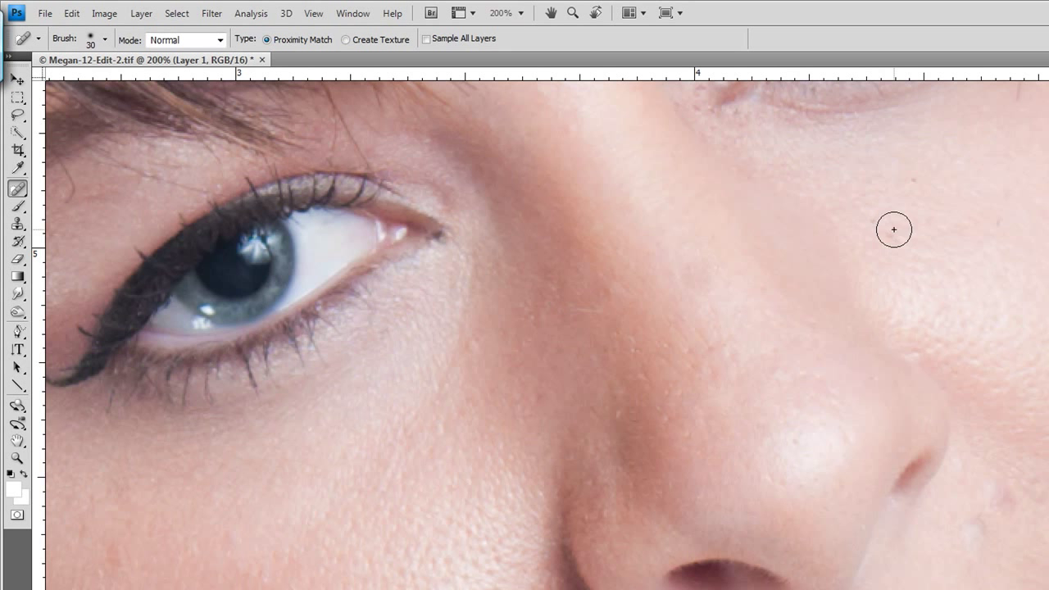
pyautogui.click(639, 164)
pyautogui.click(874, 222)
pyautogui.click(918, 177)
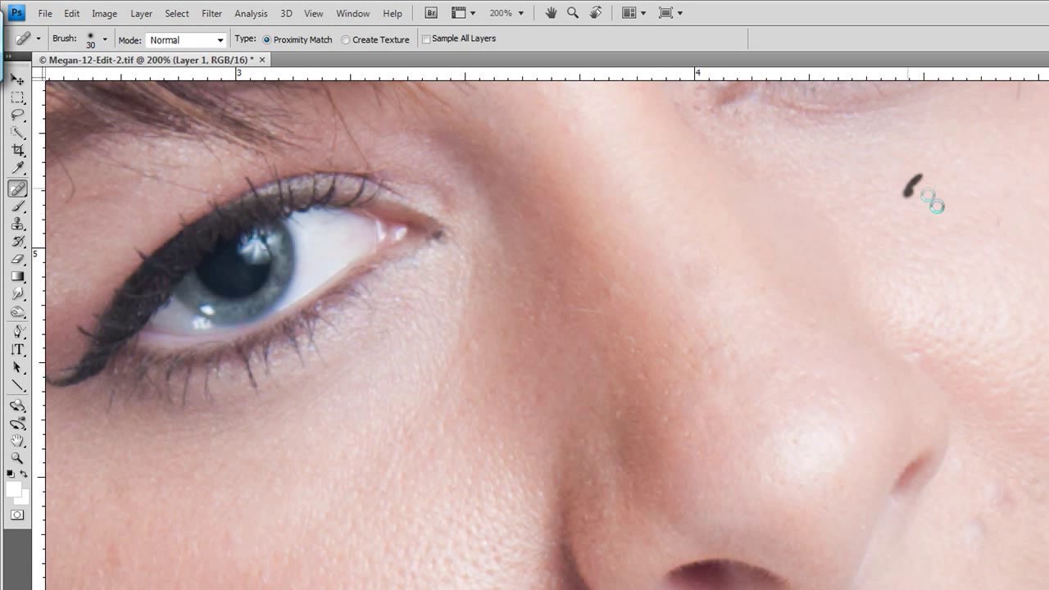
pyautogui.click(997, 225)
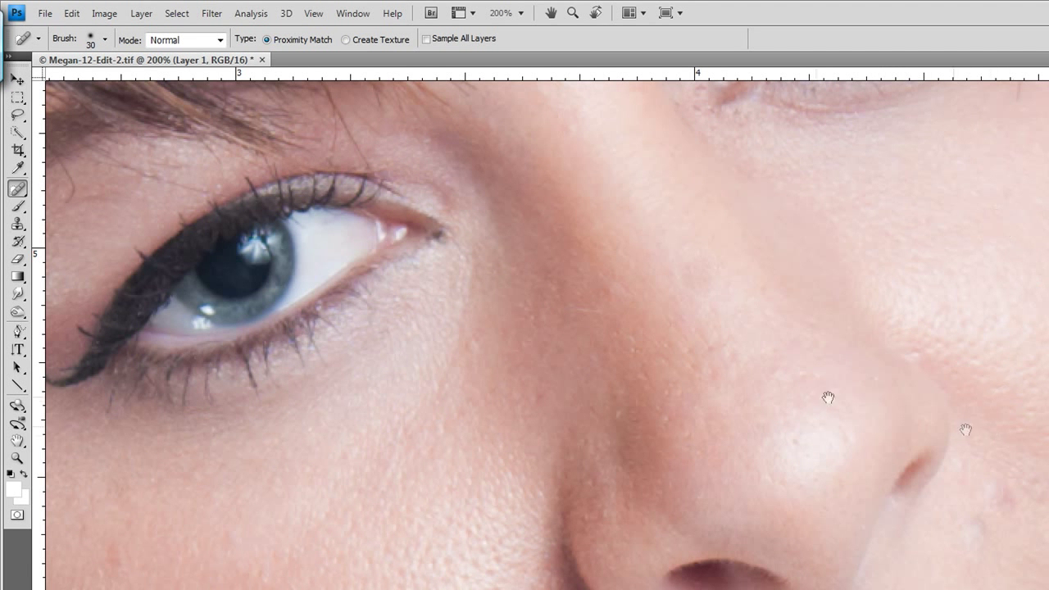
# Heal the small blemishes around the lower nose and beside the nostril.
pyautogui.moveTo(672, 396); pyautogui.dragTo(661, 271)
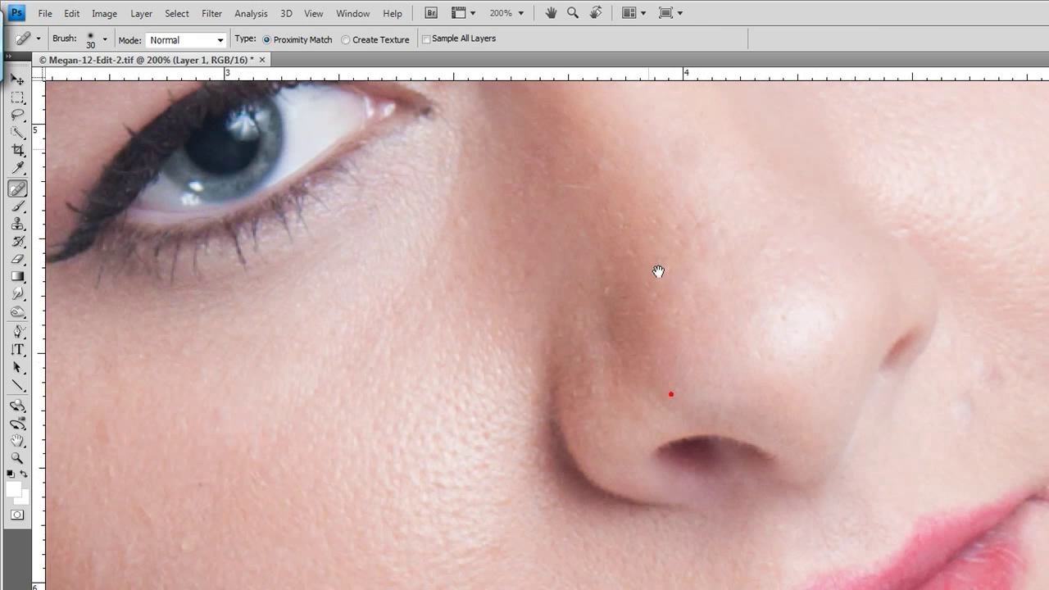
pyautogui.click(600, 291)
pyautogui.moveTo(761, 379); pyautogui.dragTo(680, 356)
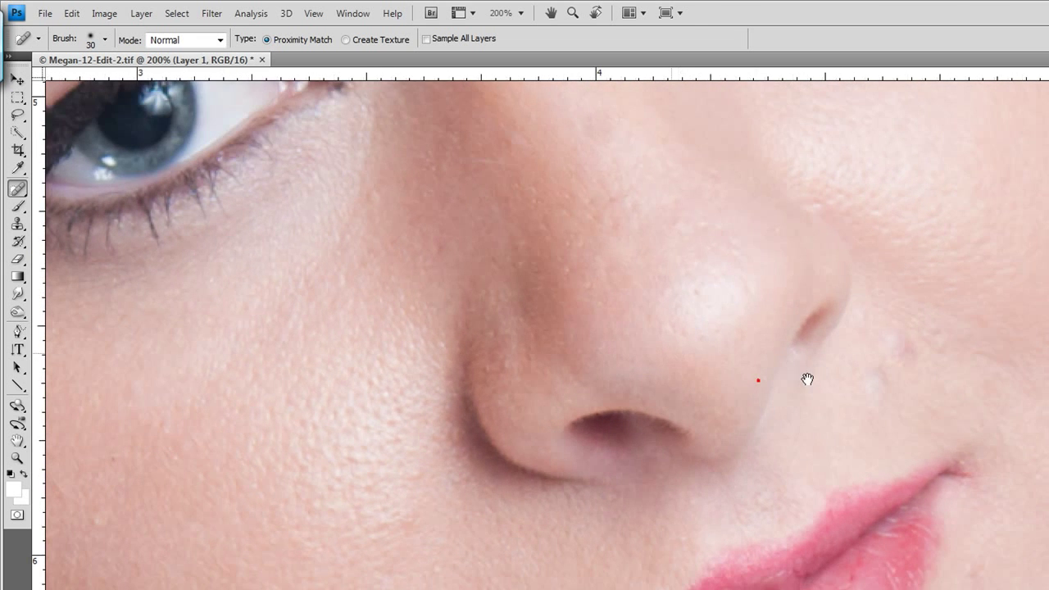
pyautogui.click(874, 389)
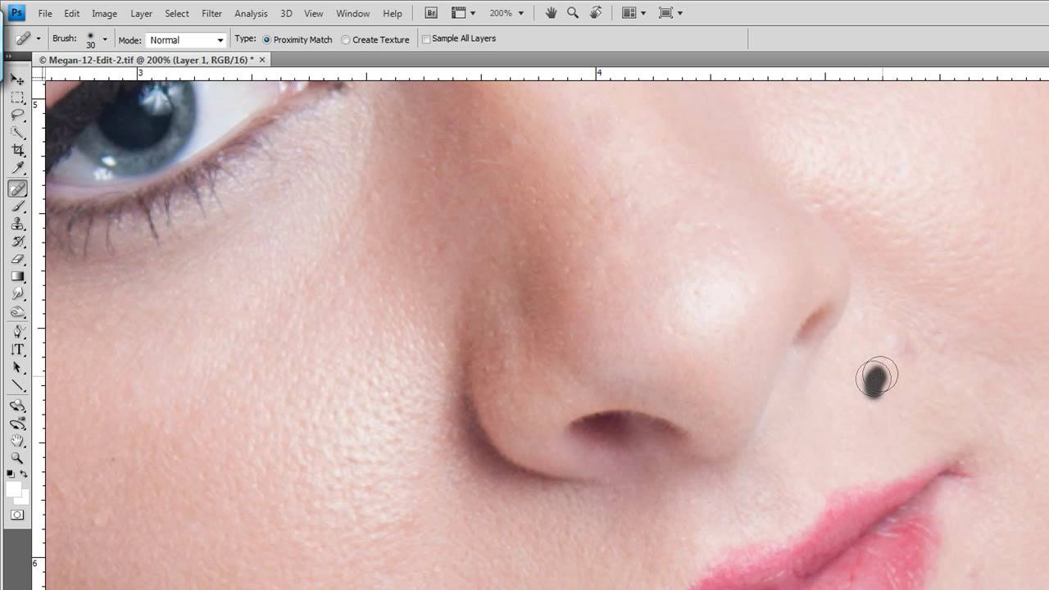
pyautogui.moveTo(900, 341); pyautogui.dragTo(905, 349)
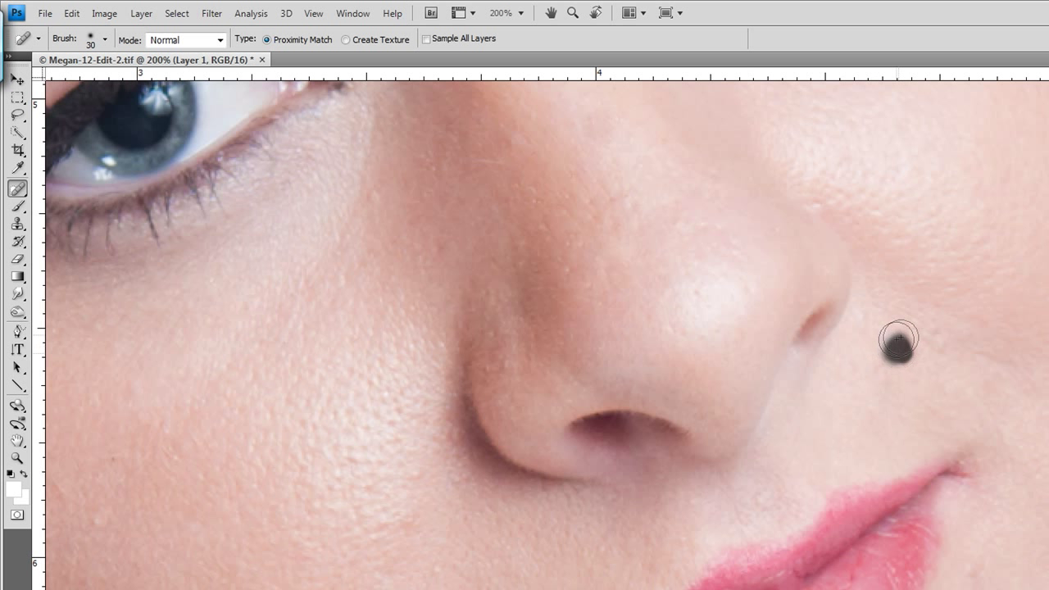
pyautogui.click(896, 342)
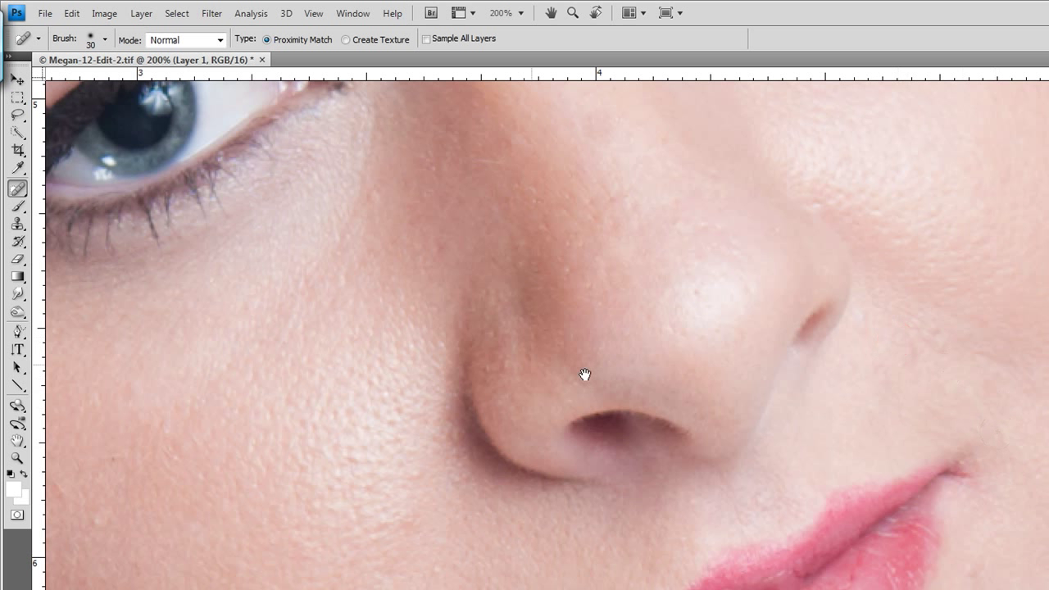
# Heal the left-cheek spots, the dark mole and the lower-cheek blemishes.
pyautogui.moveTo(476, 375); pyautogui.dragTo(719, 253)
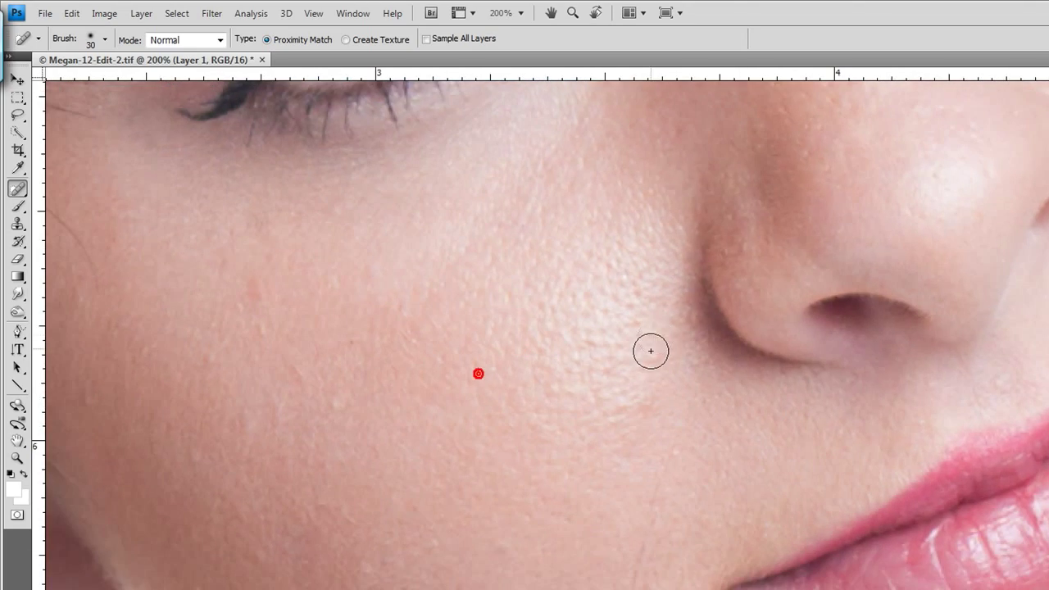
pyautogui.click(653, 353)
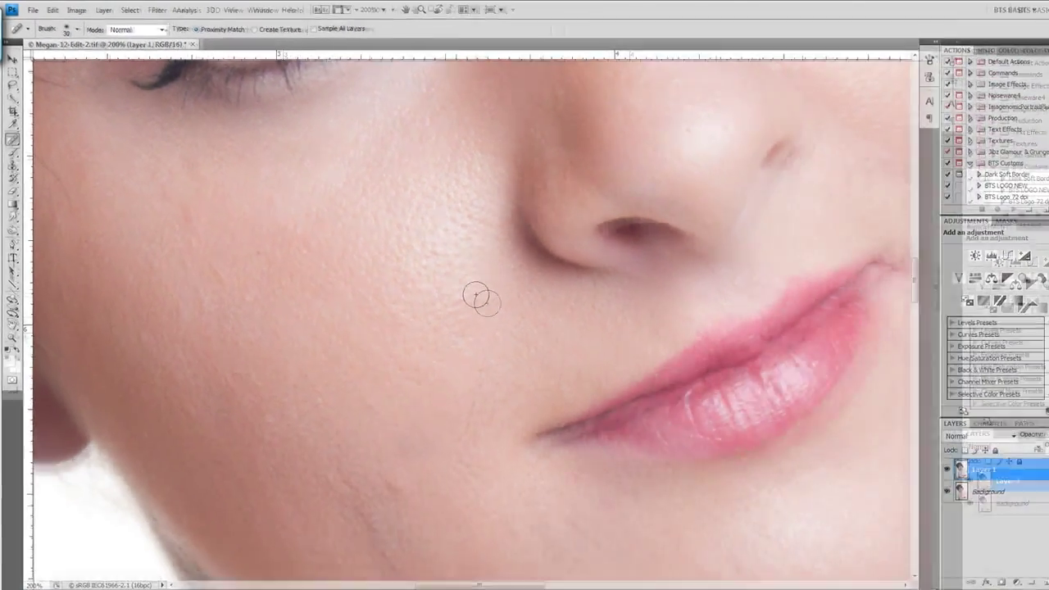
pyautogui.click(645, 398)
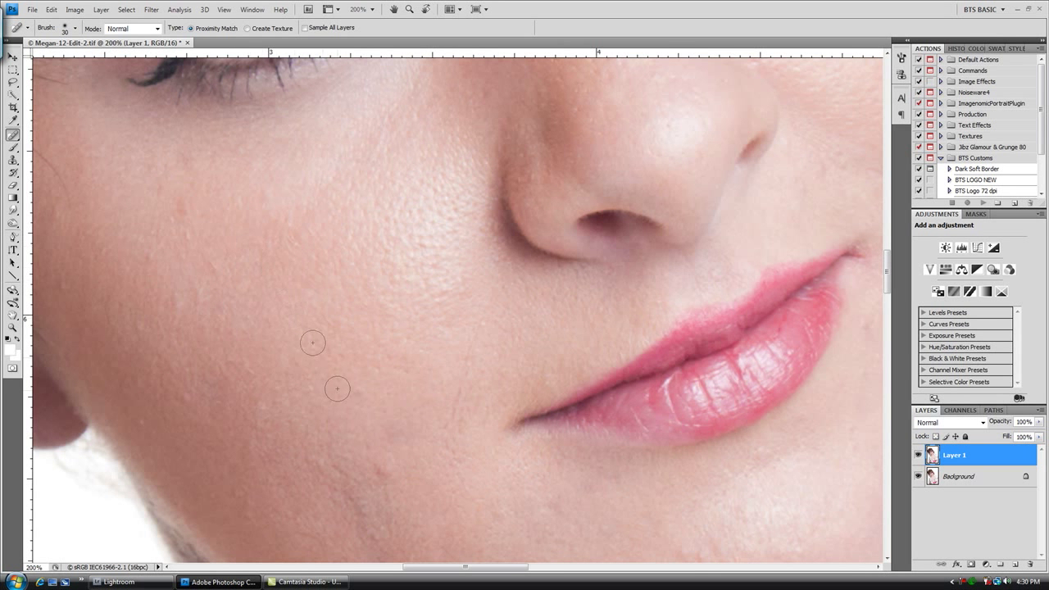
pyautogui.click(381, 469)
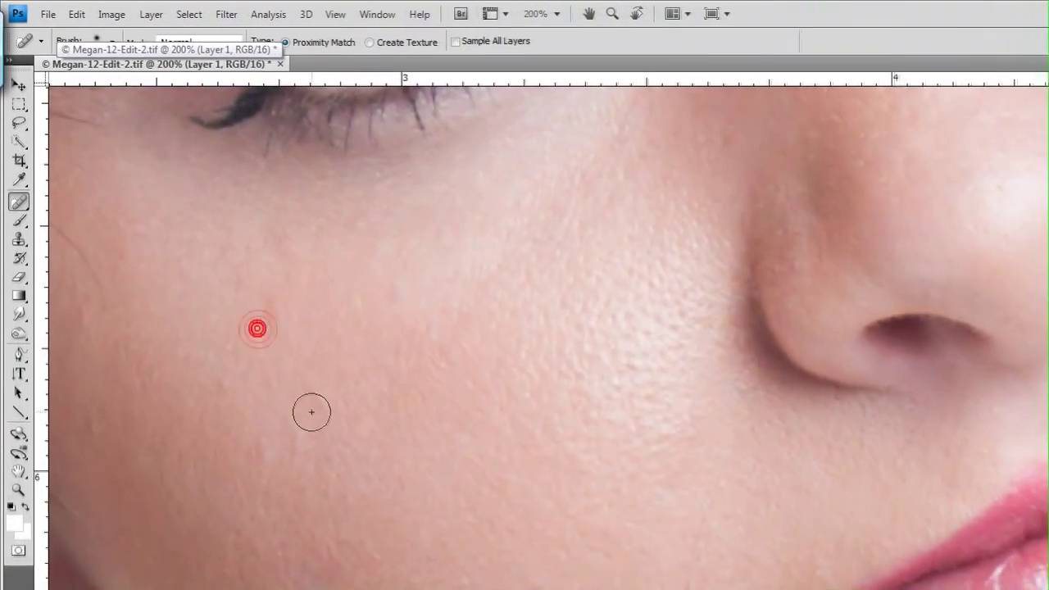
pyautogui.click(215, 267)
pyautogui.click(288, 438)
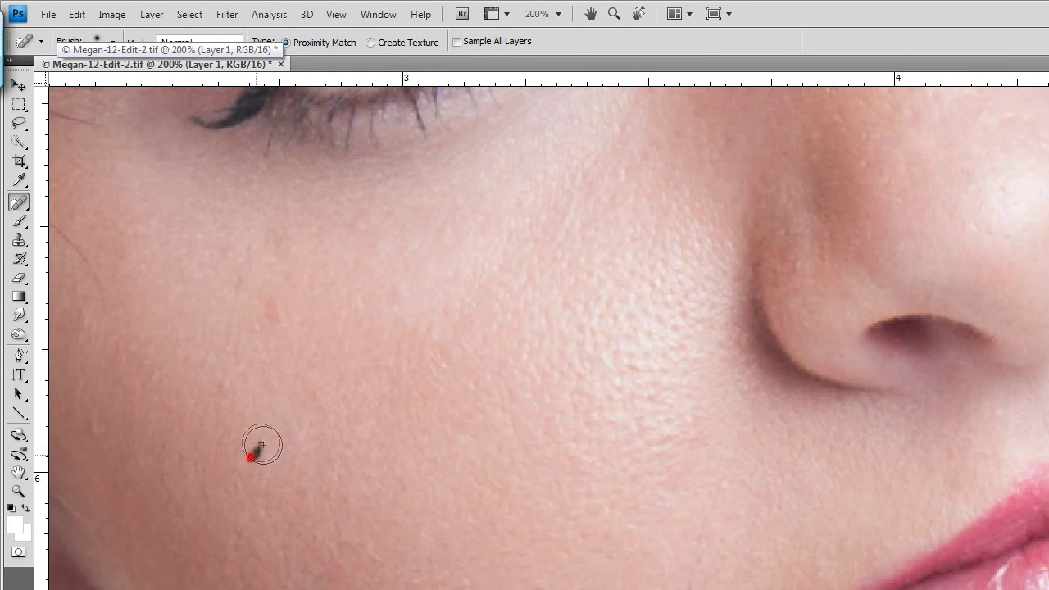
# Heal the remaining spots on the cheek and chin below the lips.
pyautogui.moveTo(608, 435)
pyautogui.mouseDown()
pyautogui.moveTo(436, 286)
pyautogui.moveTo(523, 365)
pyautogui.mouseUp()
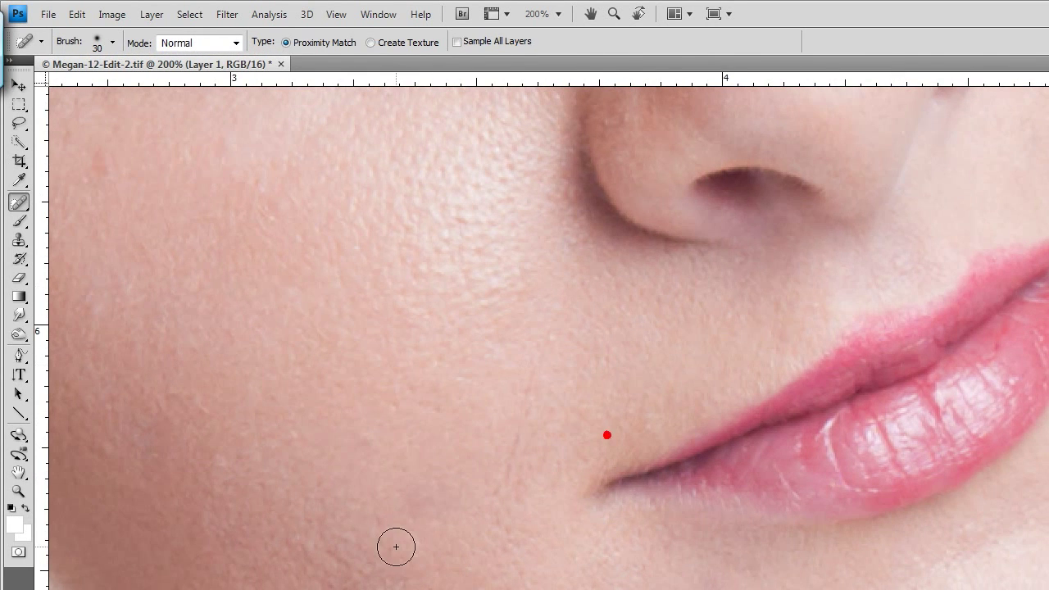
pyautogui.click(416, 492)
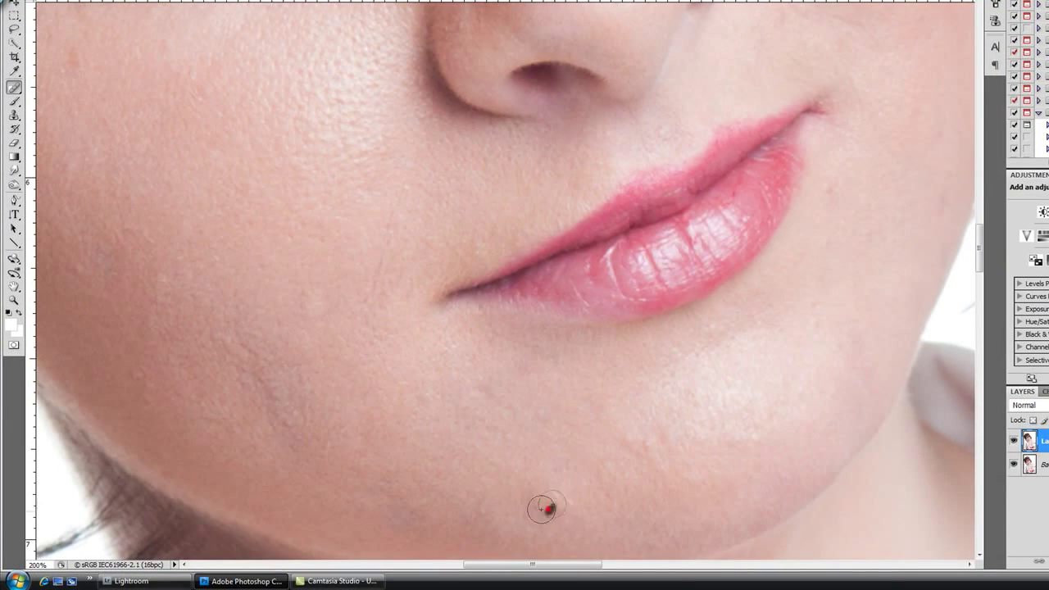
pyautogui.click(547, 509)
pyautogui.click(638, 450)
pyautogui.click(617, 433)
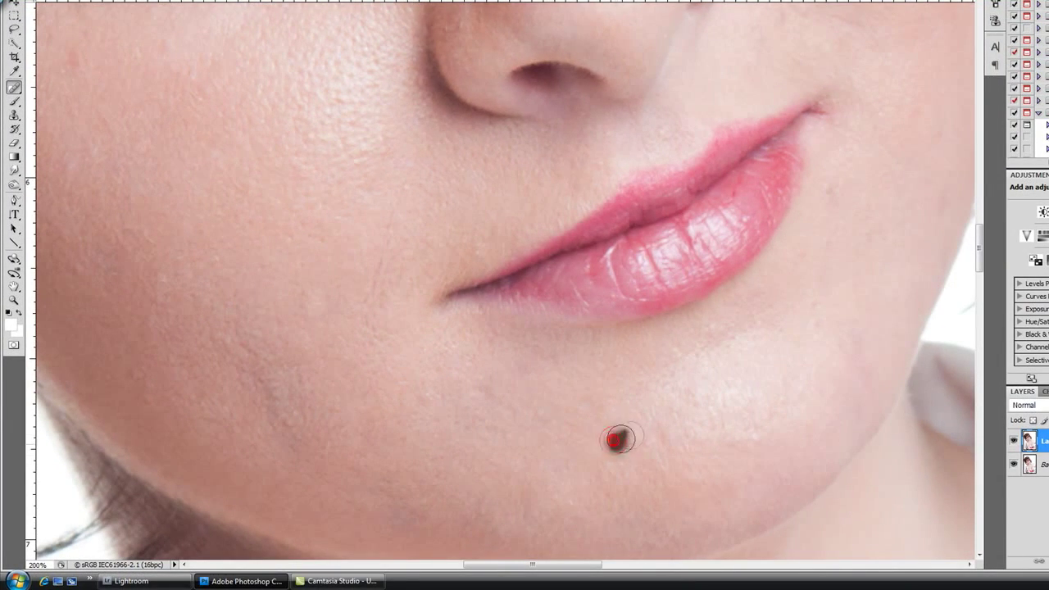
# Heal the spot beside the lip corner and blemishes along the lower cheek and near the chin.
pyautogui.click(831, 187)
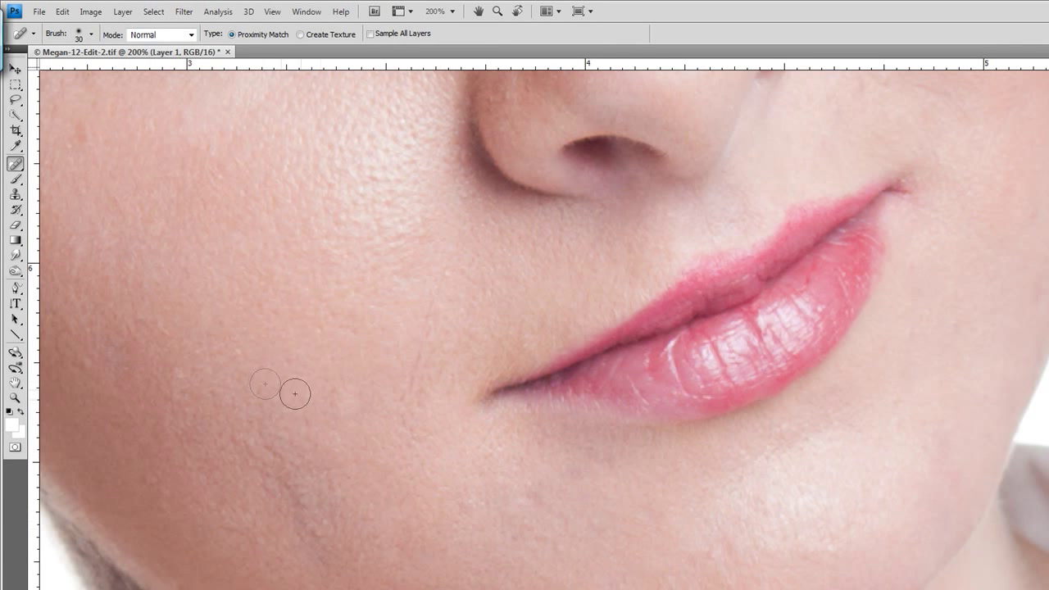
pyautogui.moveTo(336, 403); pyautogui.dragTo(347, 402)
pyautogui.moveTo(287, 451)
pyautogui.mouseDown()
pyautogui.moveTo(286, 482)
pyautogui.moveTo(304, 510)
pyautogui.moveTo(282, 498)
pyautogui.moveTo(302, 533)
pyautogui.moveTo(270, 520)
pyautogui.moveTo(300, 544)
pyautogui.mouseUp()
pyautogui.moveTo(602, 519)
pyautogui.mouseDown()
pyautogui.moveTo(554, 532)
pyautogui.moveTo(382, 429)
pyautogui.mouseUp()
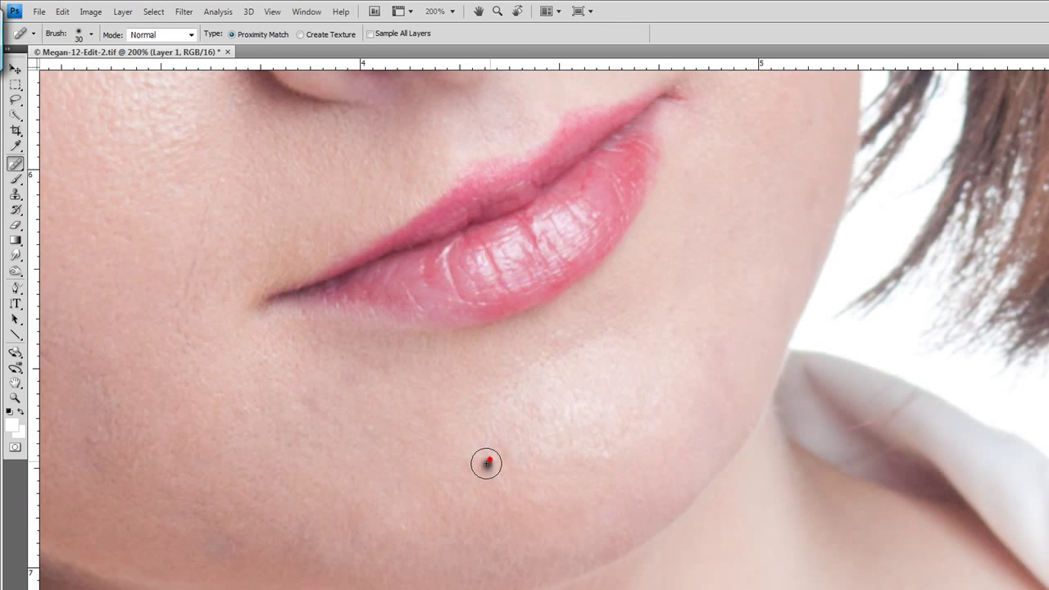
pyautogui.click(486, 464)
# Heal the red chin blemish, the jawline spots near the hair and a spot beside the mouth.
pyautogui.moveTo(621, 389); pyautogui.dragTo(611, 443)
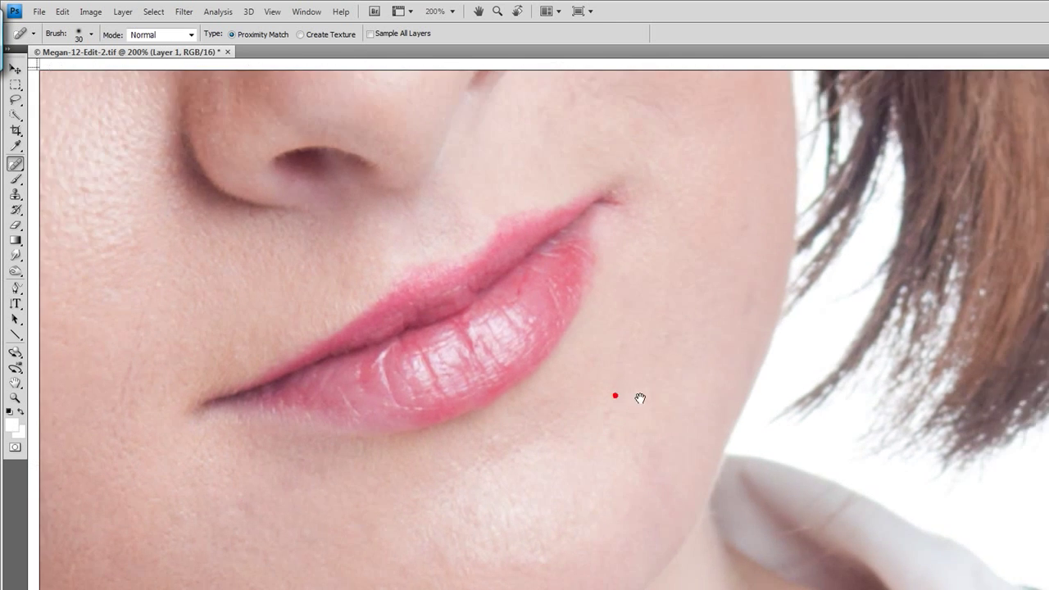
pyautogui.click(616, 396)
pyautogui.scroll(5, 657, 432)
pyautogui.hscroll(2, 656, 432)
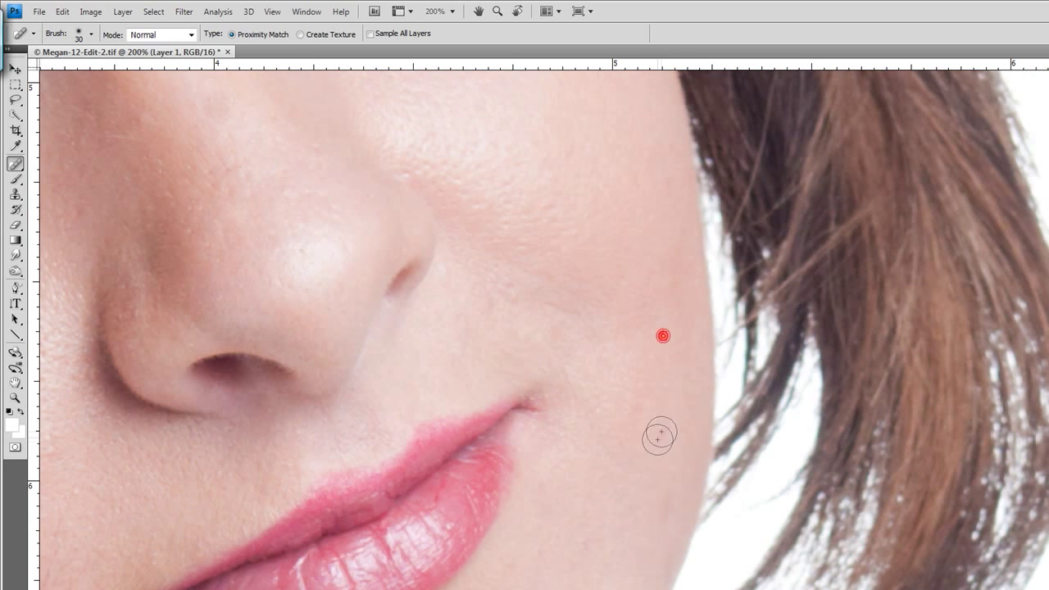
pyautogui.click(661, 432)
pyautogui.click(664, 506)
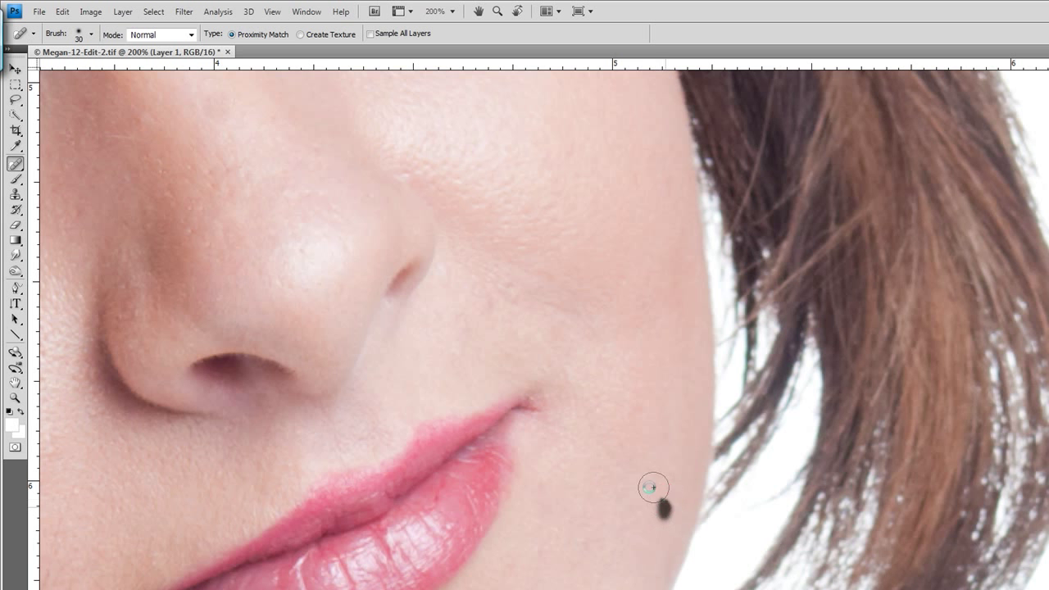
pyautogui.click(488, 303)
# Heal the blemishes on the side of the nose and the nose bridge.
pyautogui.moveTo(147, 202); pyautogui.dragTo(189, 284)
pyautogui.click(249, 194)
pyautogui.moveTo(249, 194)
pyautogui.mouseDown()
pyautogui.moveTo(256, 170)
pyautogui.moveTo(262, 197)
pyautogui.moveTo(262, 180)
pyautogui.moveTo(252, 182)
pyautogui.mouseUp()
pyautogui.click(255, 168)
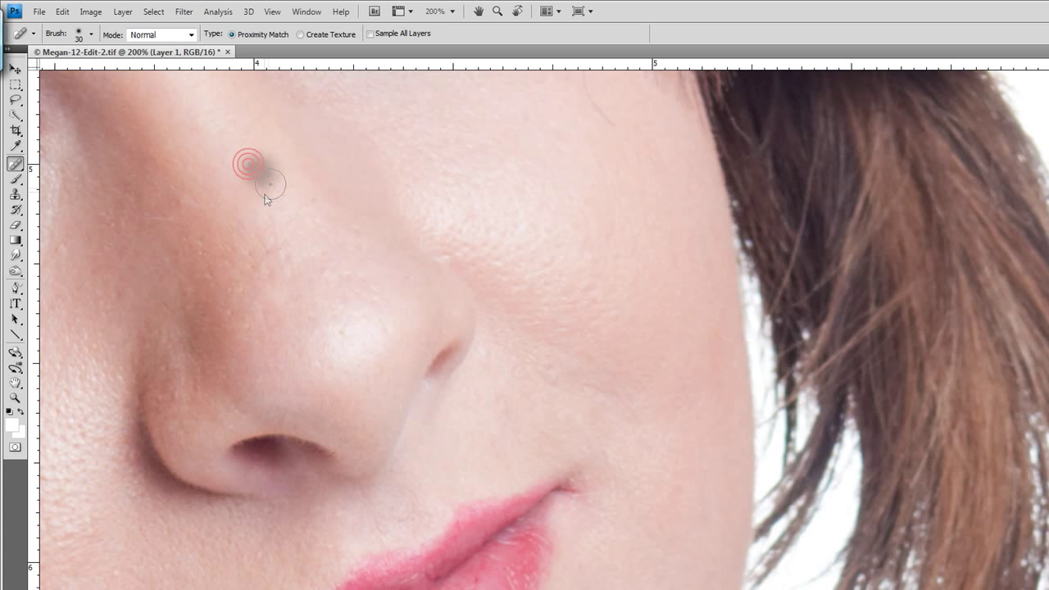
pyautogui.moveTo(410, 309)
pyautogui.mouseDown()
pyautogui.moveTo(393, 282)
pyautogui.moveTo(410, 375)
pyautogui.moveTo(424, 386)
pyautogui.moveTo(440, 311)
pyautogui.moveTo(431, 335)
pyautogui.moveTo(388, 276)
pyautogui.moveTo(429, 338)
pyautogui.mouseUp()
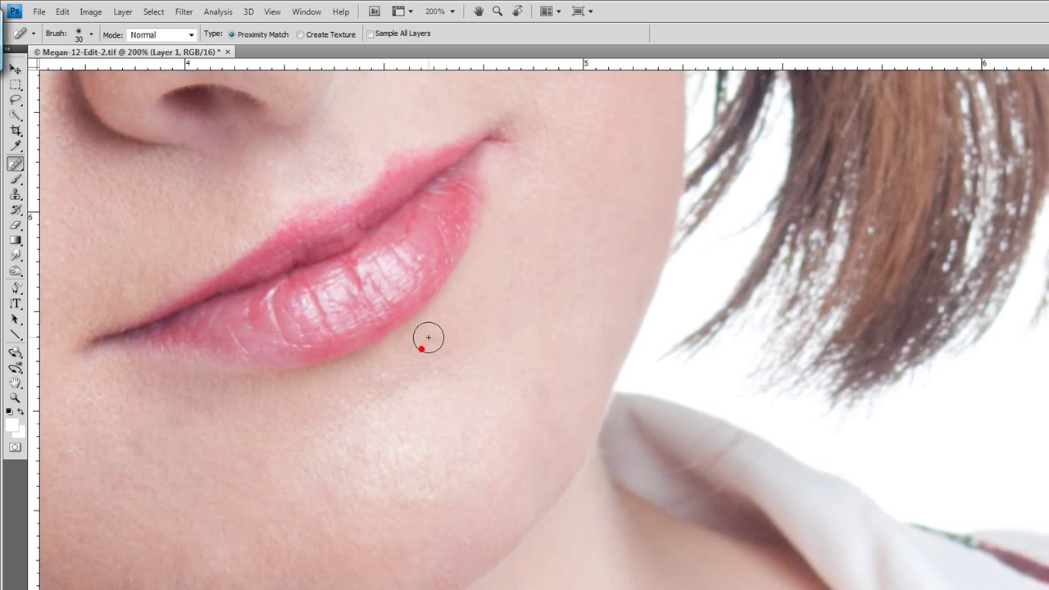
# Zoom out to 66.7% and toggle Layer 1's visibility off and on to compare with the original.
pyautogui.hotkey('ctrl', '-')
pyautogui.hotkey('ctrl', '-')
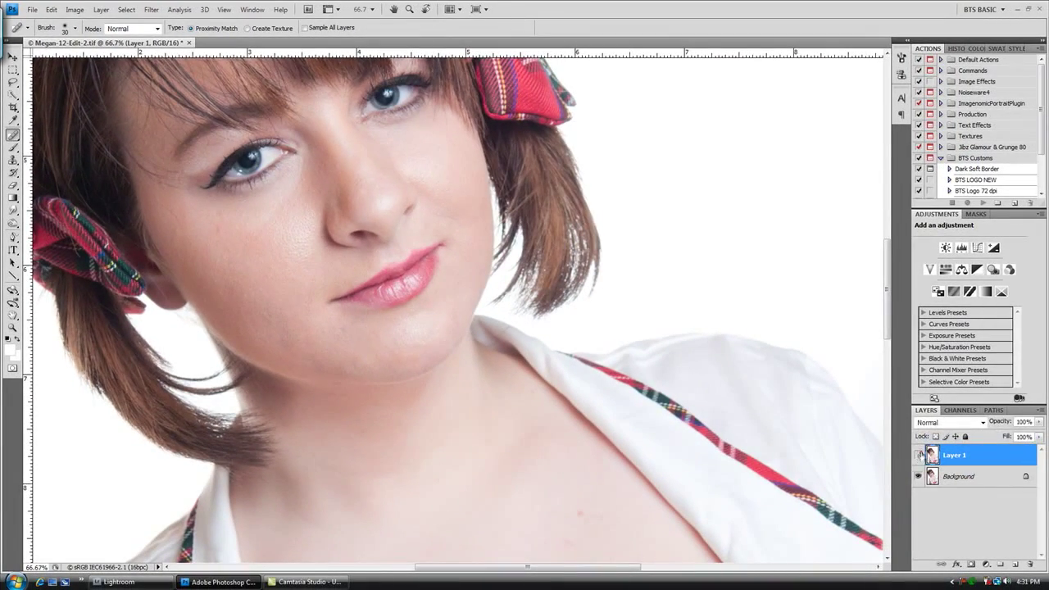
pyautogui.click(919, 455)
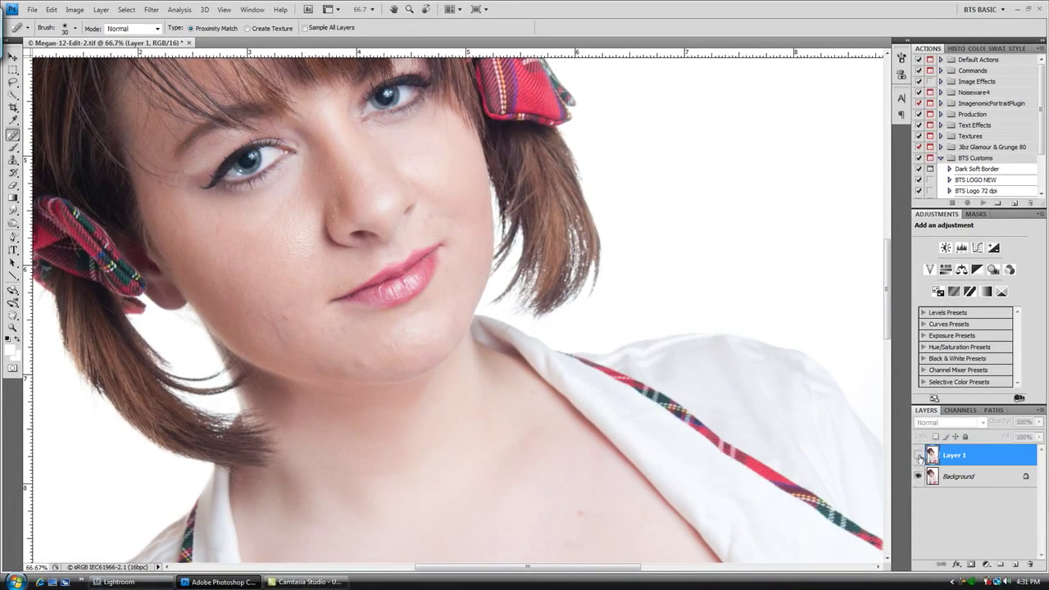
pyautogui.click(919, 456)
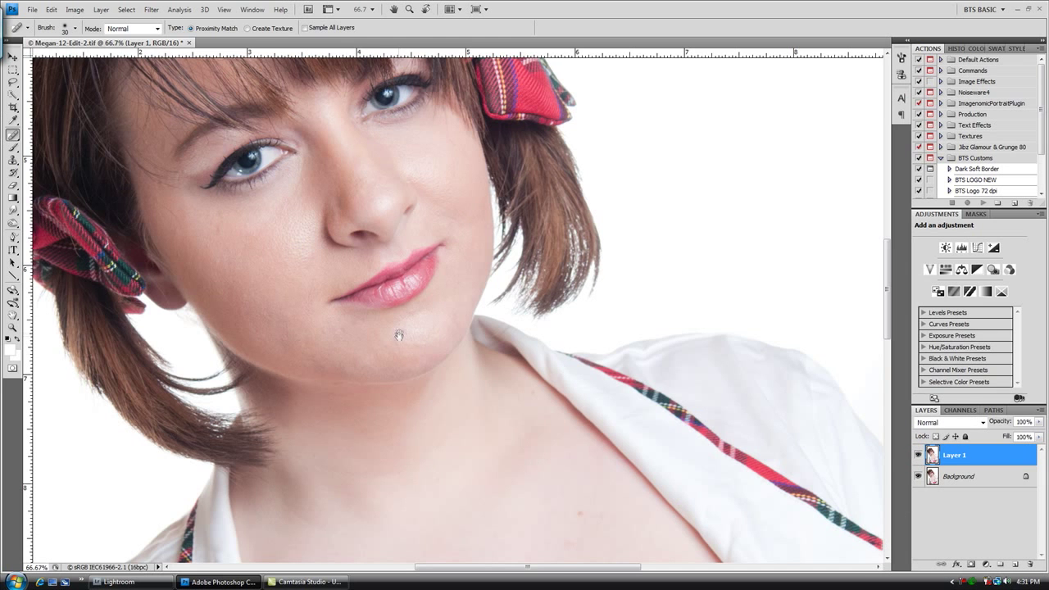
# Scroll down to the upper chest and heal the small red blemish there.
pyautogui.scroll(-3, 399, 337)
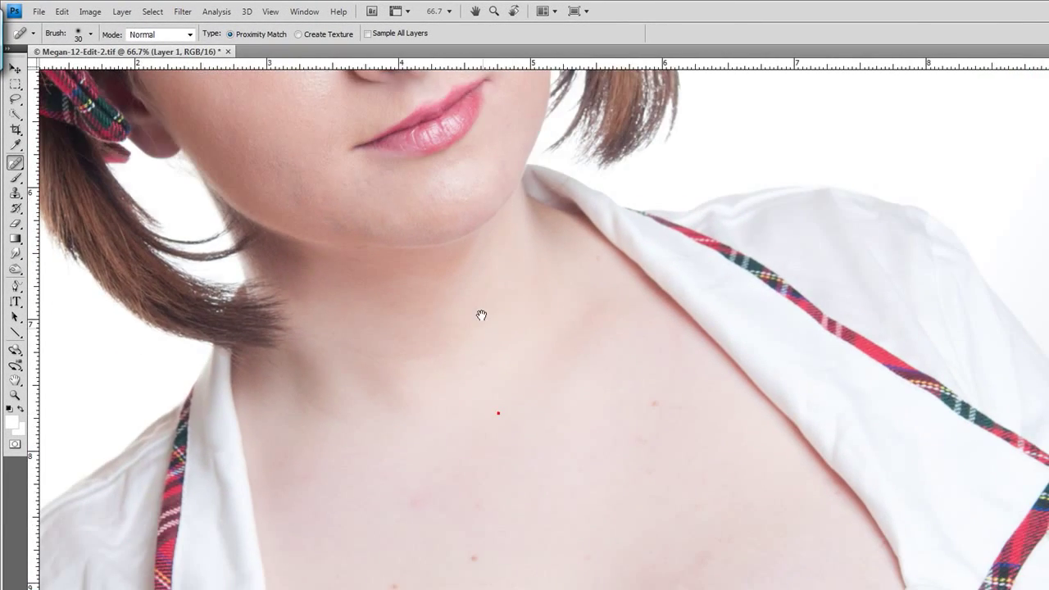
pyautogui.scroll(-1, 482, 348)
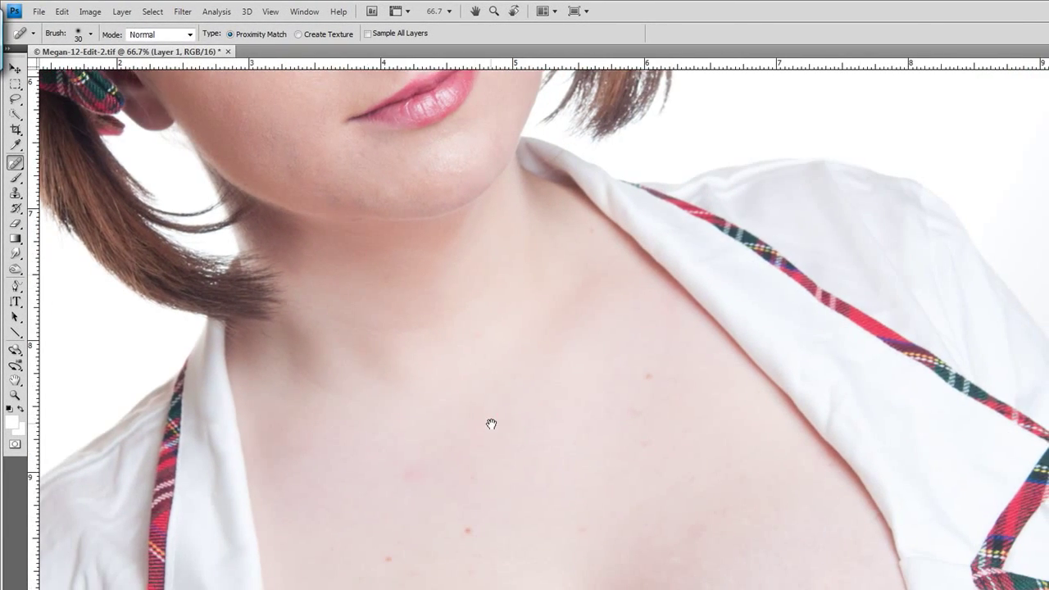
pyautogui.scroll(-4, 491, 424)
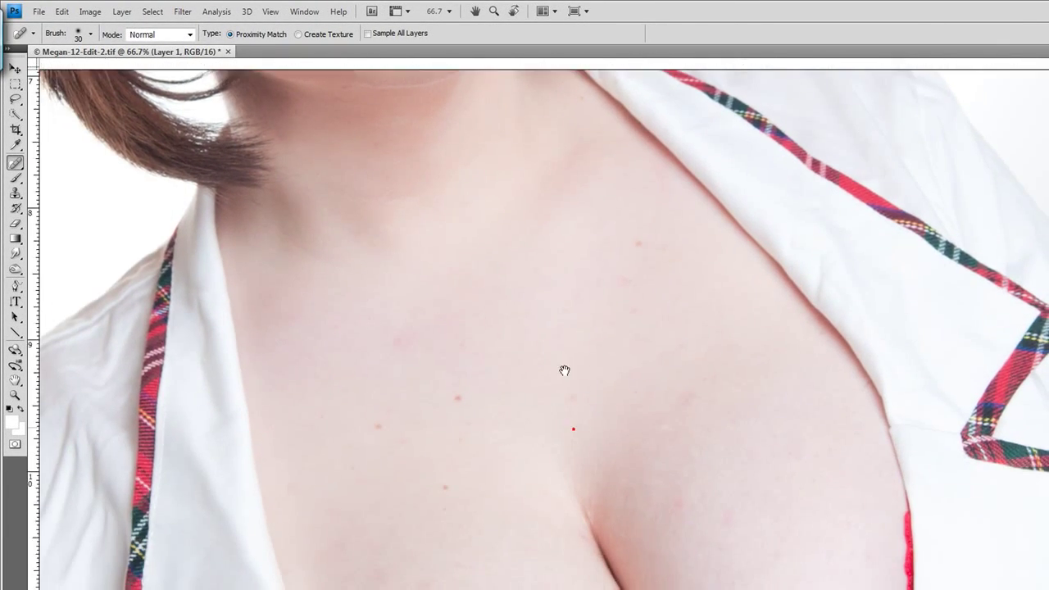
pyautogui.scroll(-3, 564, 361)
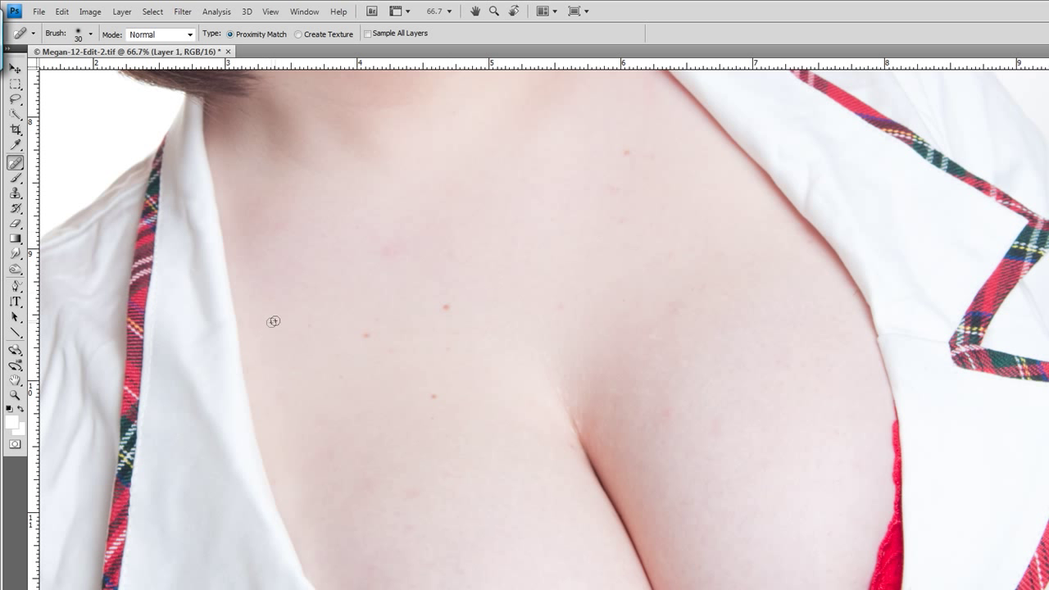
pyautogui.click(383, 252)
pyautogui.moveTo(383, 252)
pyautogui.mouseDown()
pyautogui.moveTo(395, 243)
pyautogui.moveTo(382, 241)
pyautogui.moveTo(407, 242)
pyautogui.mouseUp()
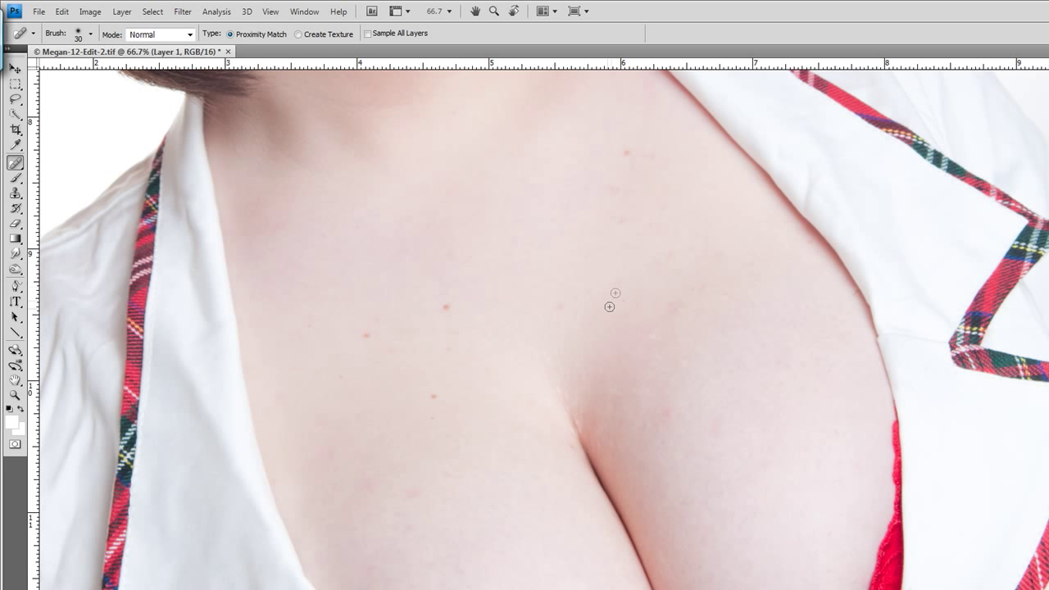